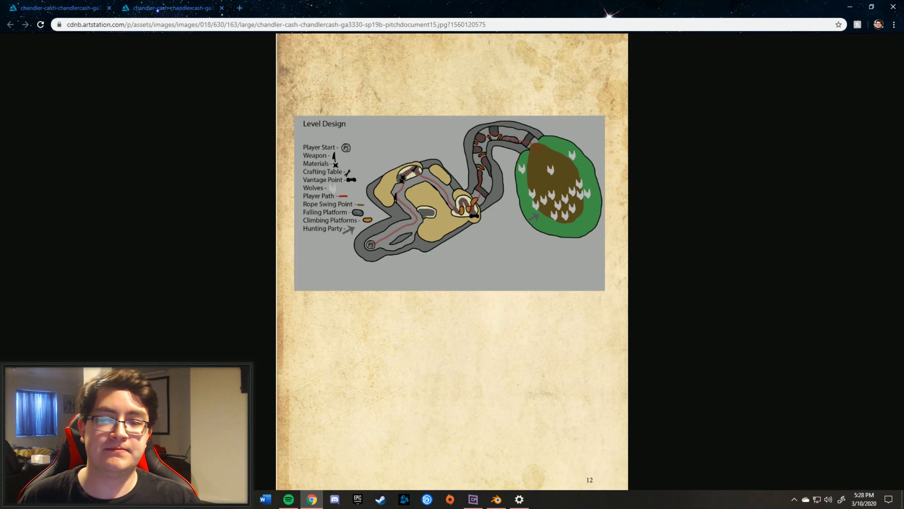
Switch to Blender and add a Tree parameters node to the node tree.
click(497, 499)
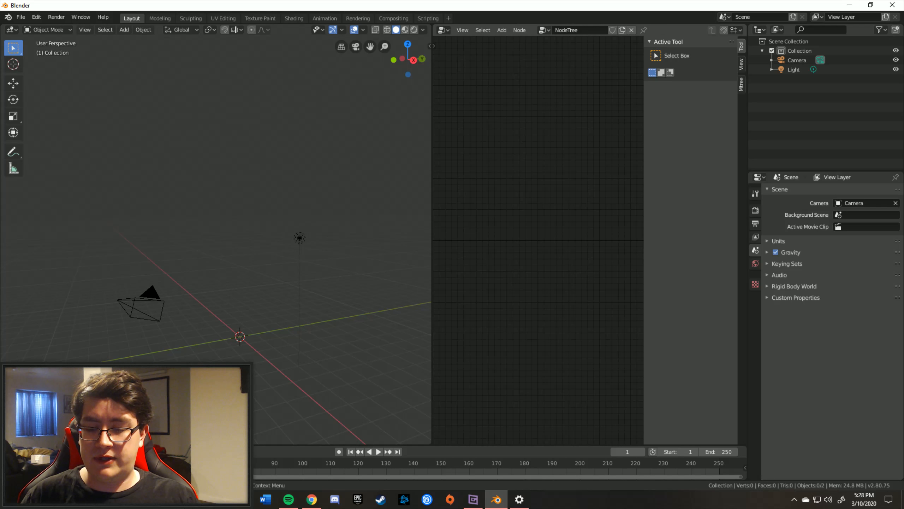
key(shift+a)
key(Down)
key(Down)
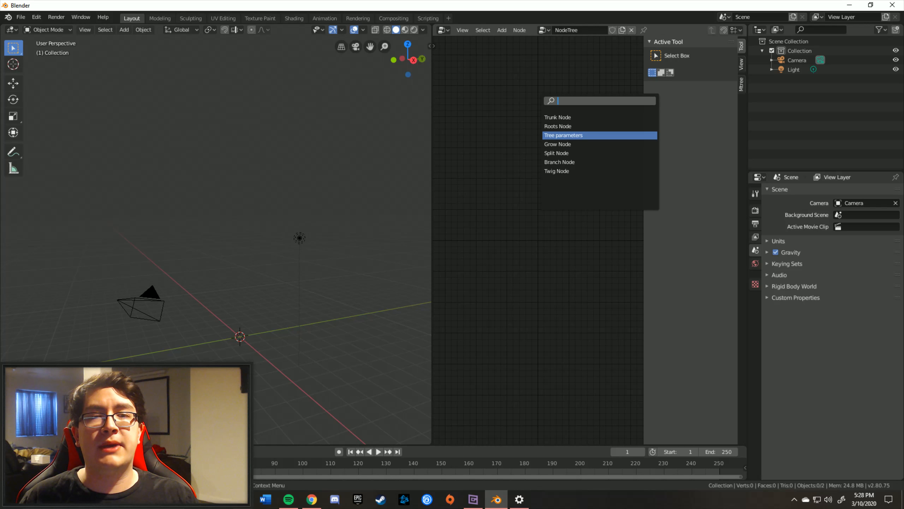
key(Return)
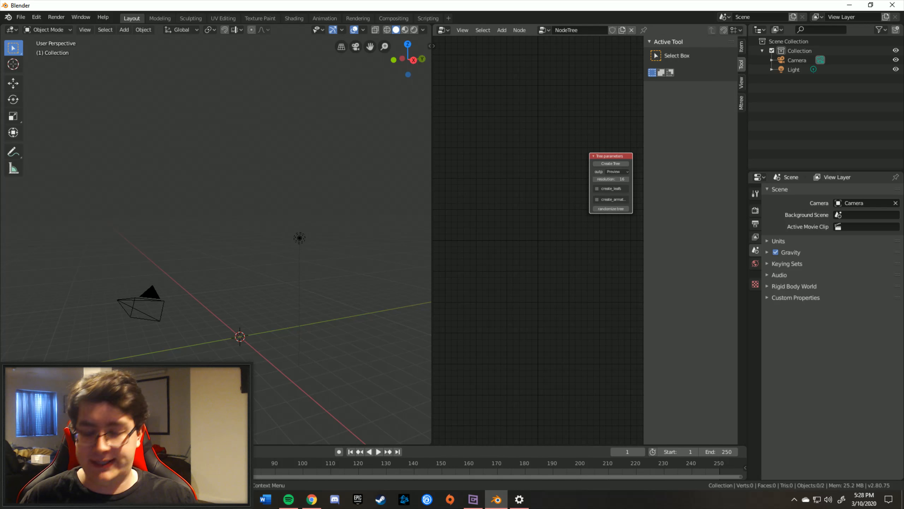
key(F3)
key(Escape)
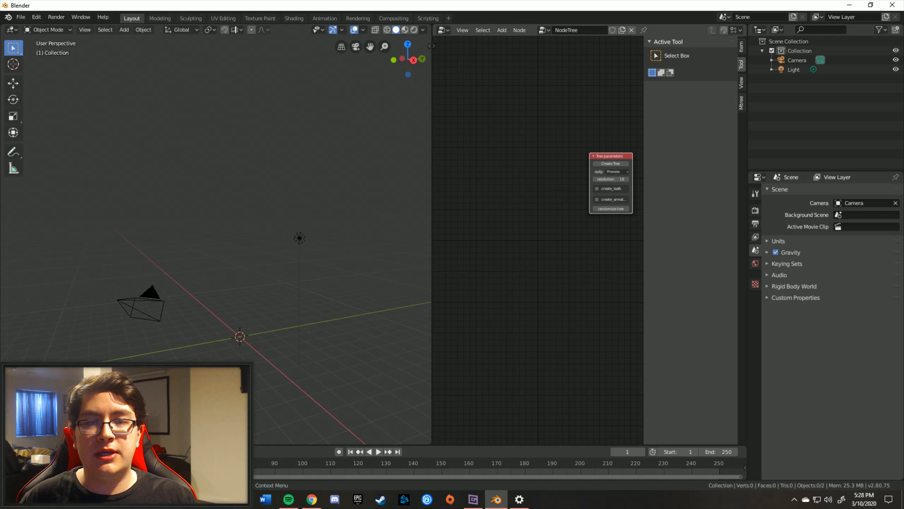
Add a Trunk Node and place it to the left of the Tree parameters node.
key(shift+a)
key(Down)
key(Down)
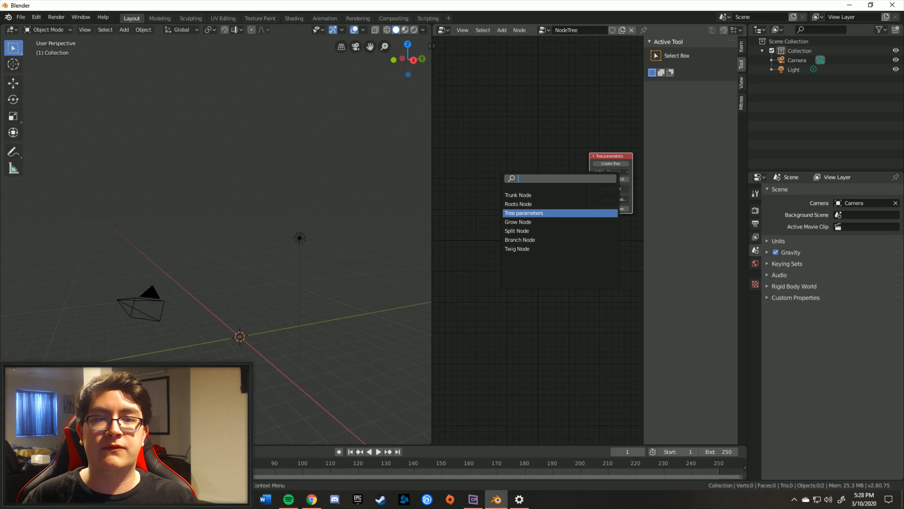
key(Up)
key(Up)
key(Return)
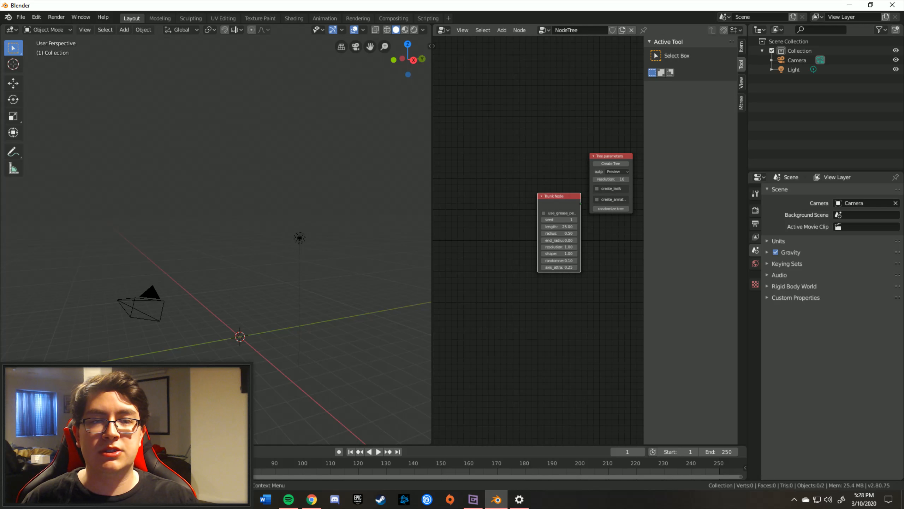
drag(560, 197, 491, 179)
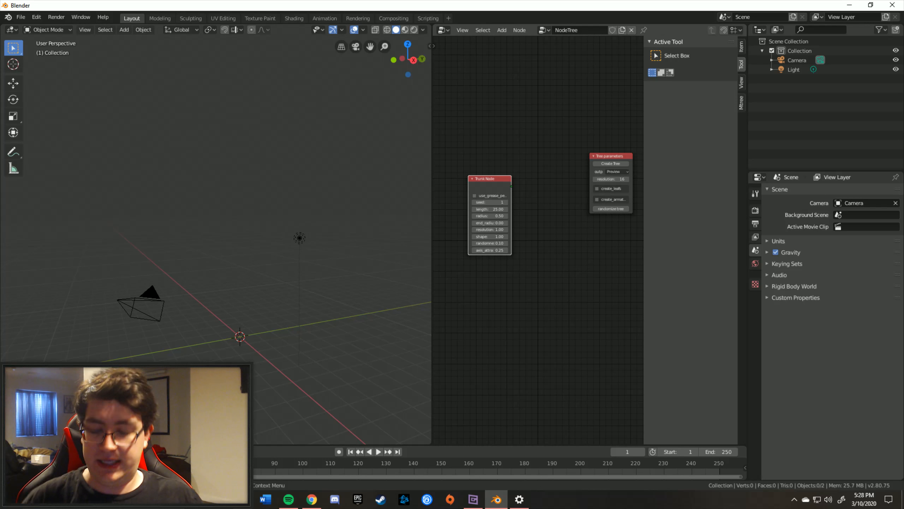
Add a Branch Node and place it between the Trunk Node and the Tree parameters node.
key(shift+a)
key(Down)
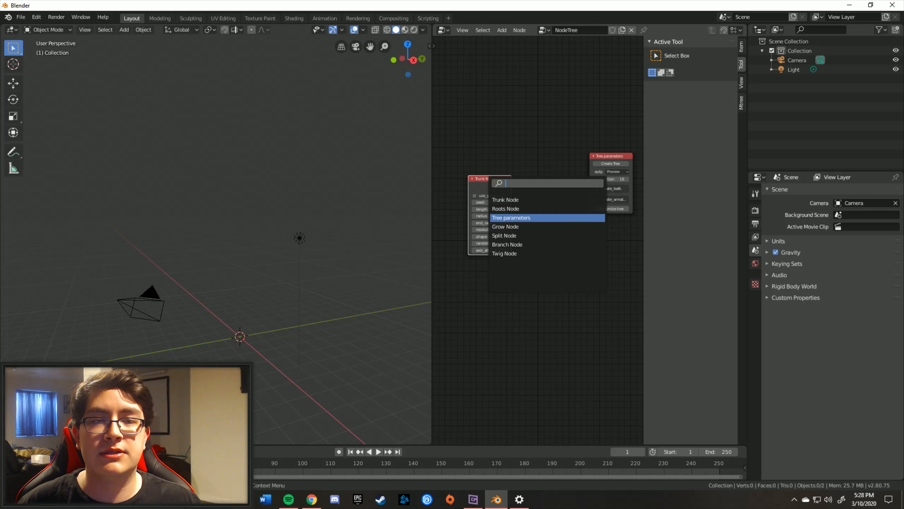
key(Down)
key(Down)
key(Down)
key(Return)
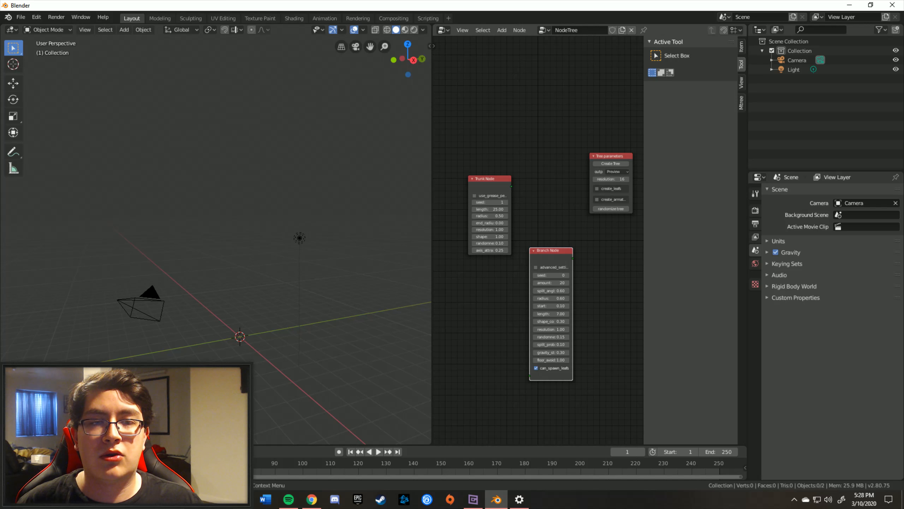
key(Return)
Add a Roots Node and place it above the Branch Node.
key(shift+a)
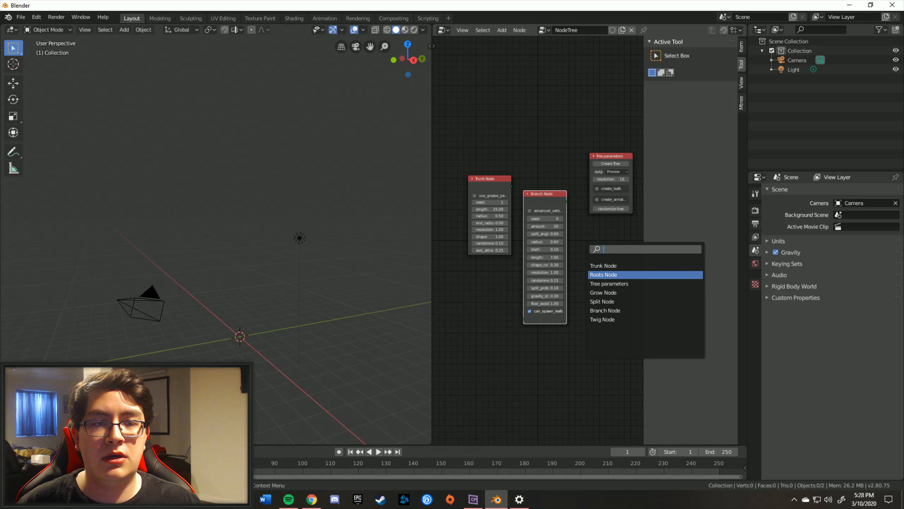
key(Down)
key(Up)
key(Return)
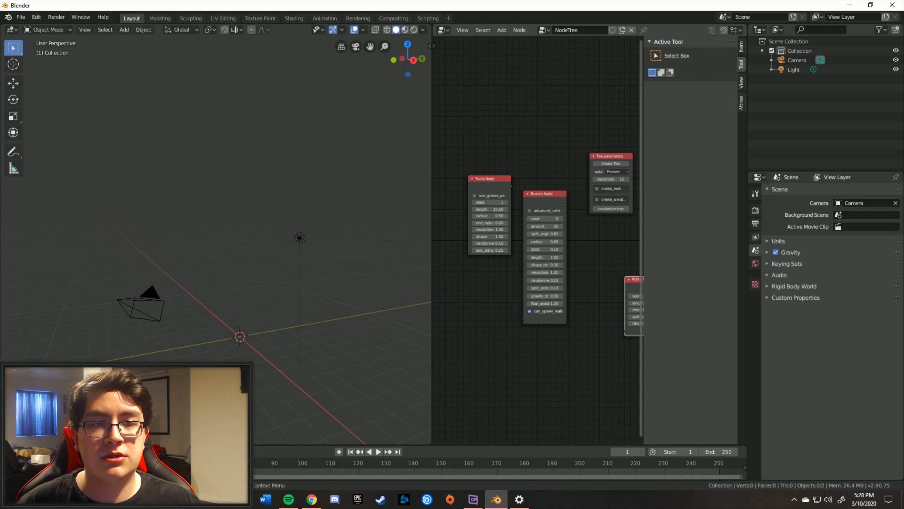
click(530, 167)
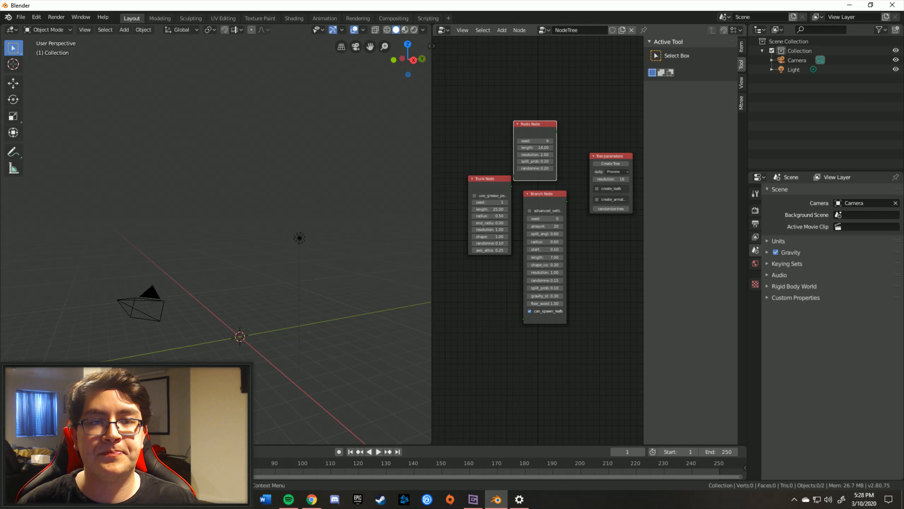
Rearrange the nodes so Trunk, Branch and Roots run from left to right, with Roots below Tree parameters.
scroll(538, 238, up, 2)
drag(530, 82, 549, 77)
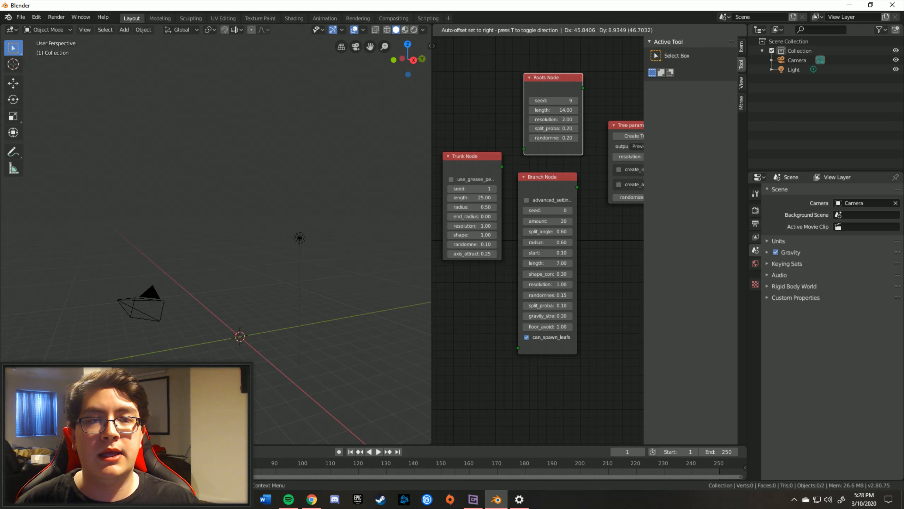
drag(471, 156, 456, 151)
drag(548, 177, 524, 172)
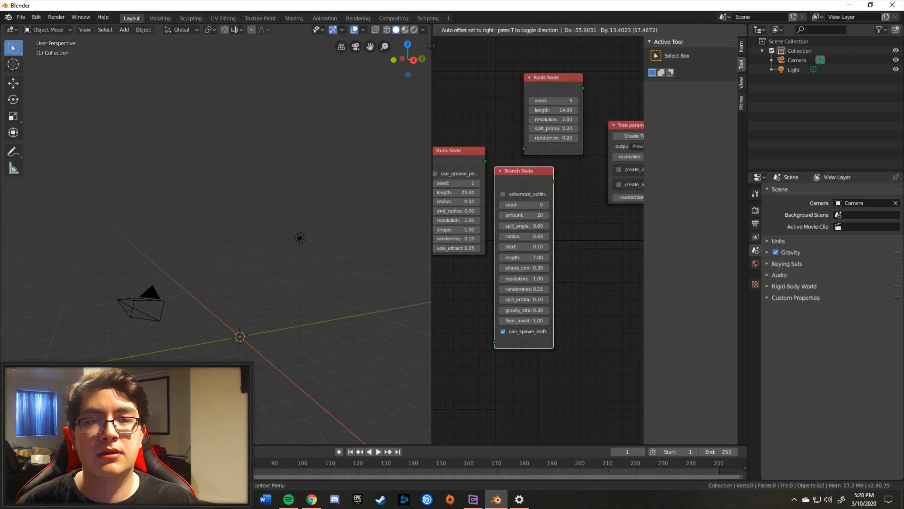
drag(550, 79, 595, 247)
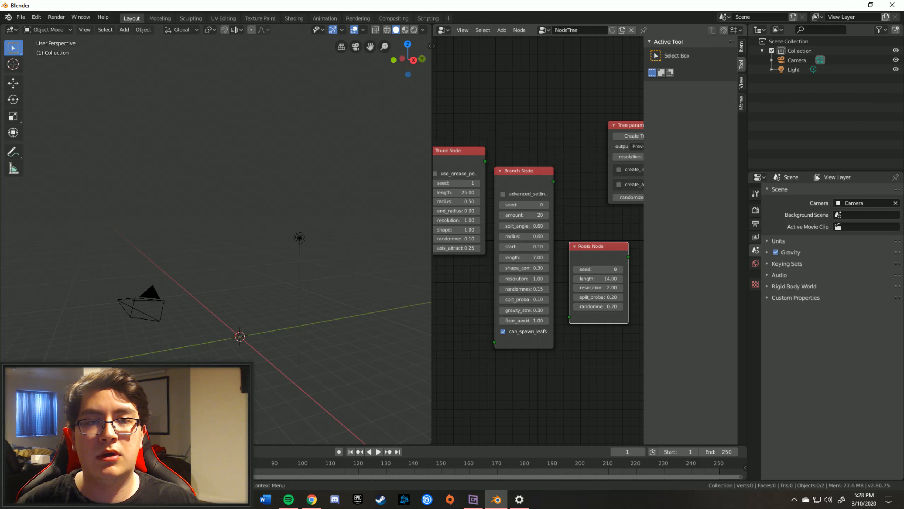
Link the Trunk Node to the Branch Node and the Branch Node to the Roots Node, spacing the three nodes apart.
drag(485, 161, 494, 342)
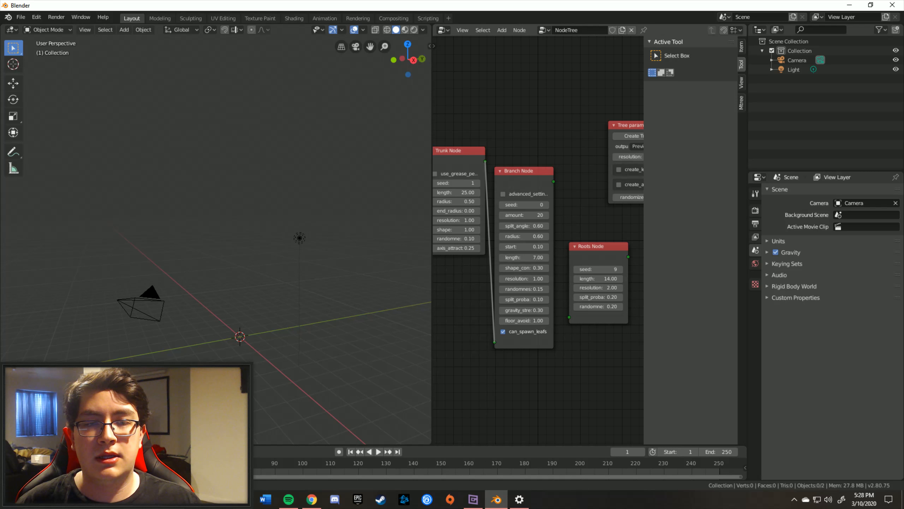
drag(553, 182, 569, 316)
drag(598, 246, 620, 221)
drag(524, 172, 545, 159)
drag(459, 151, 468, 149)
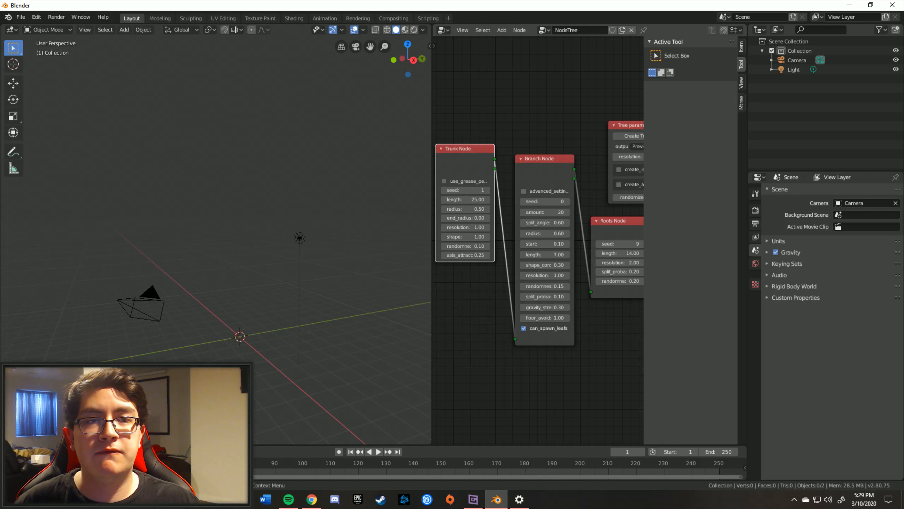
Widen the node editor area, then move the Tree parameters node up and make it wider.
middle_drag(469, 149, 440, 142)
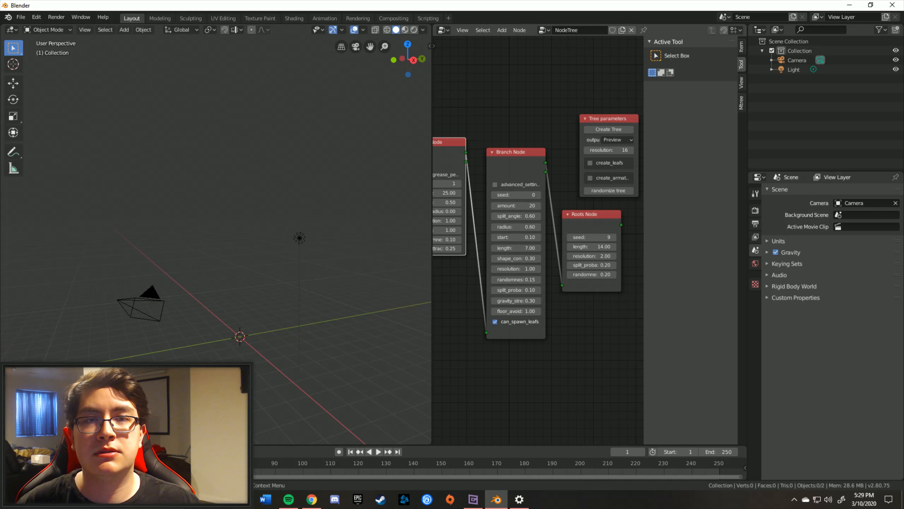
key(n)
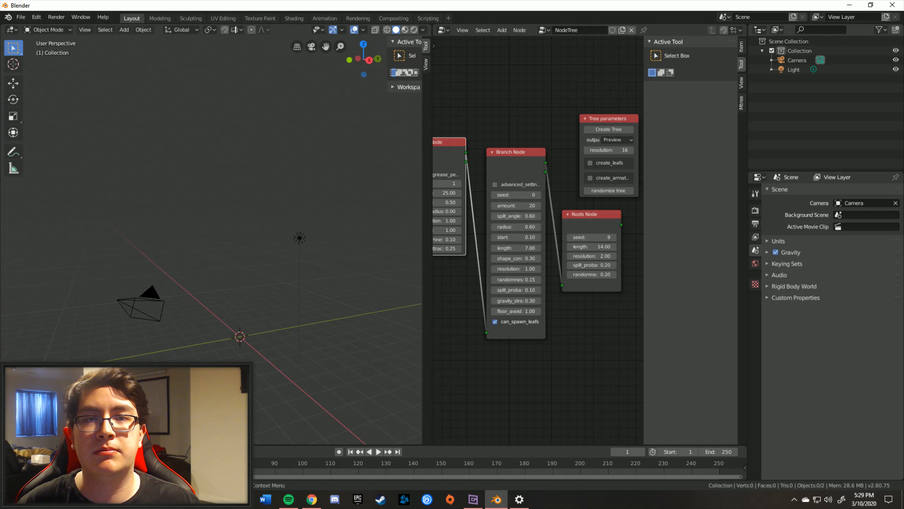
key(n)
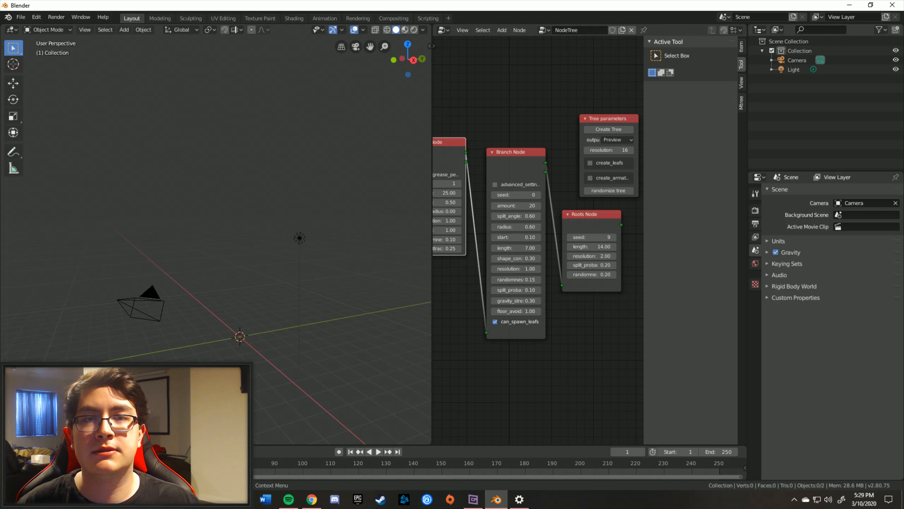
drag(432, 200, 343, 200)
scroll(499, 199, up, 1)
drag(577, 126, 563, 98)
drag(597, 143, 617, 142)
Set the resolution of the Tree parameters node to 12.
drag(584, 132, 570, 132)
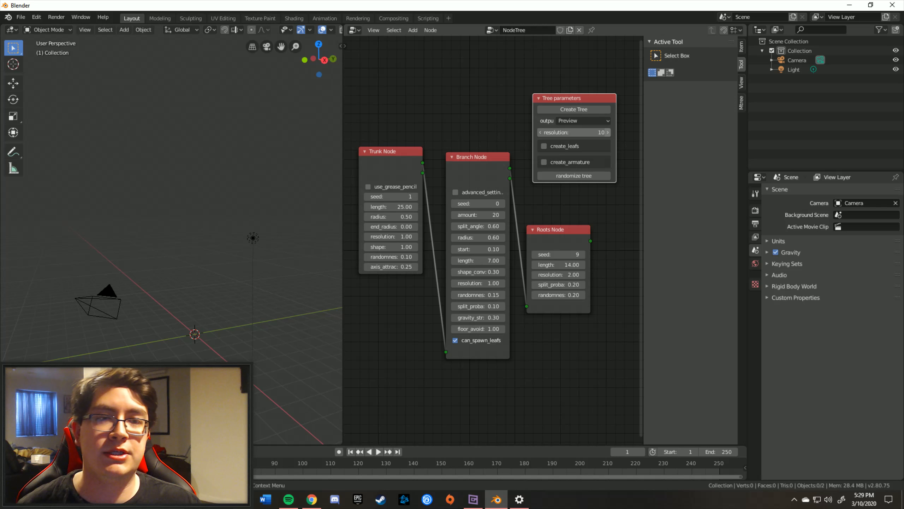
click(607, 133)
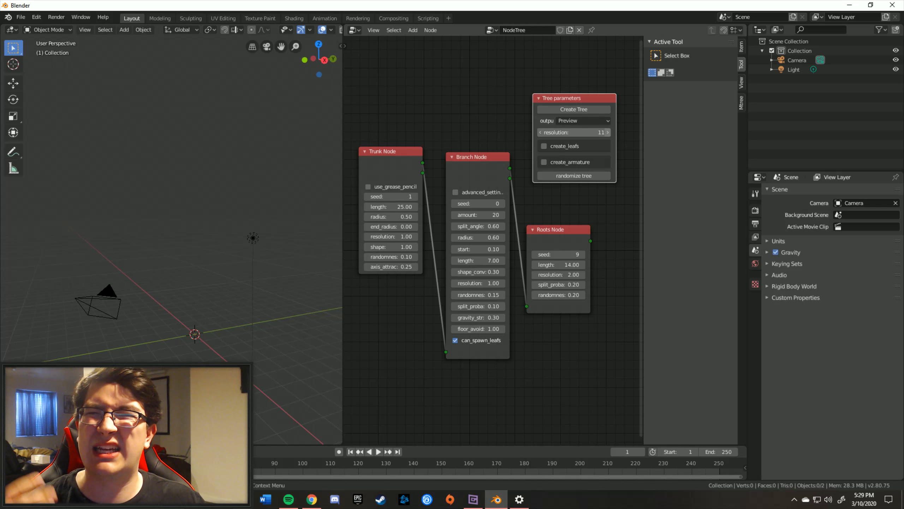
click(607, 132)
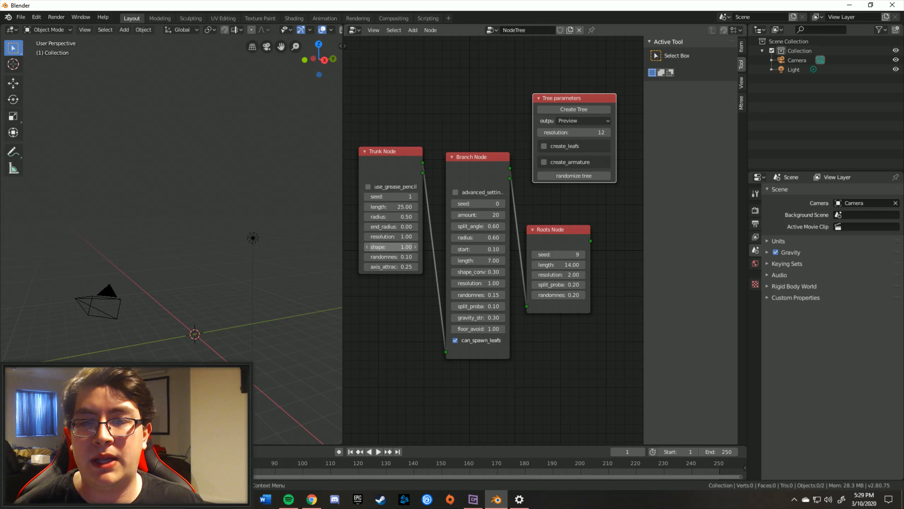
Set the Trunk Node's resolution to 1.5.
click(391, 237)
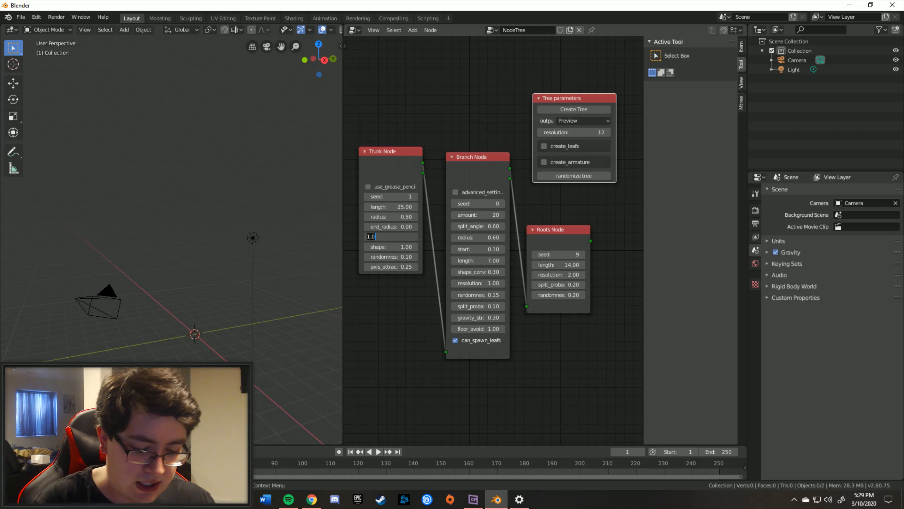
key(BackSpace)
text(5)
key(Return)
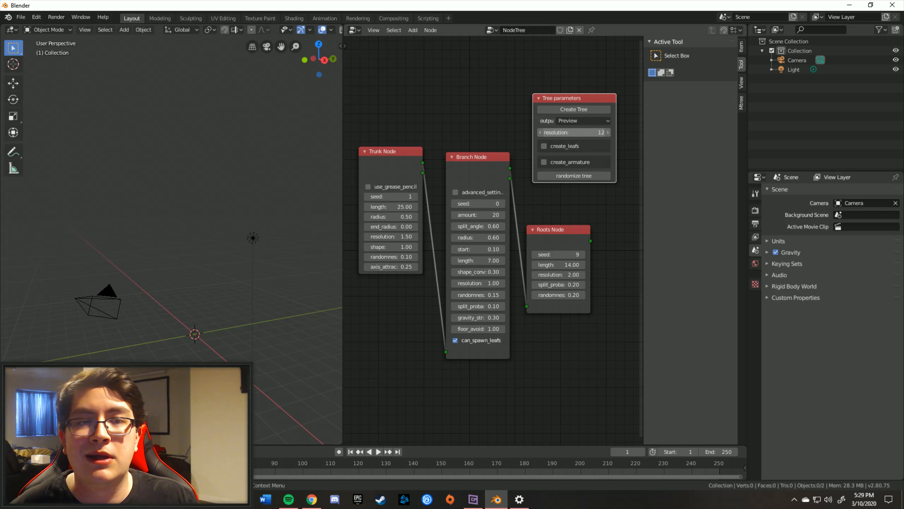
Set the Trunk Node's resolution to 2.
double_click(391, 237)
text(2)
key(Return)
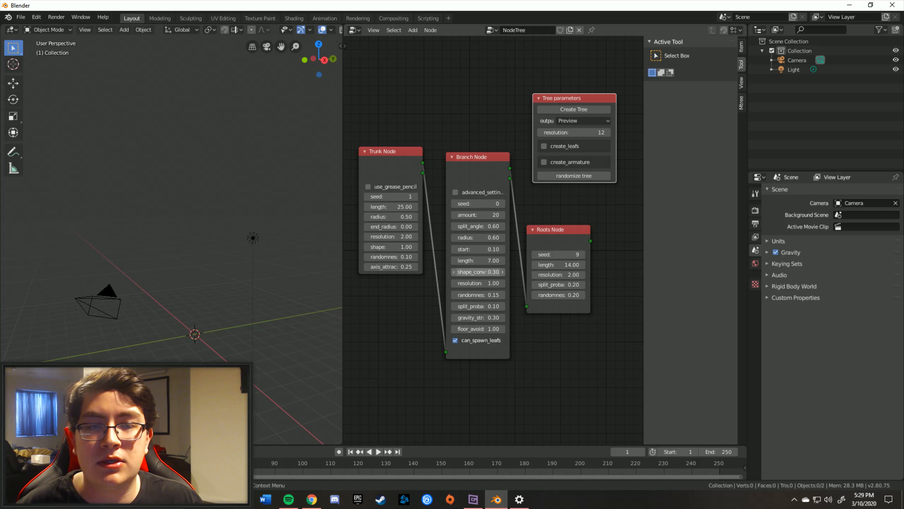
Set the resolution of both the Branch Node and the Roots Node to 1.5.
click(479, 284)
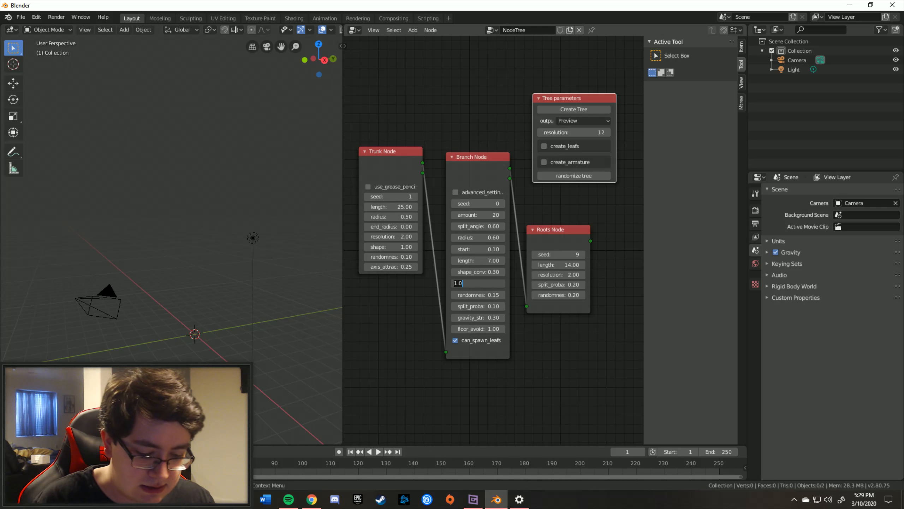
text(1.5)
key(Return)
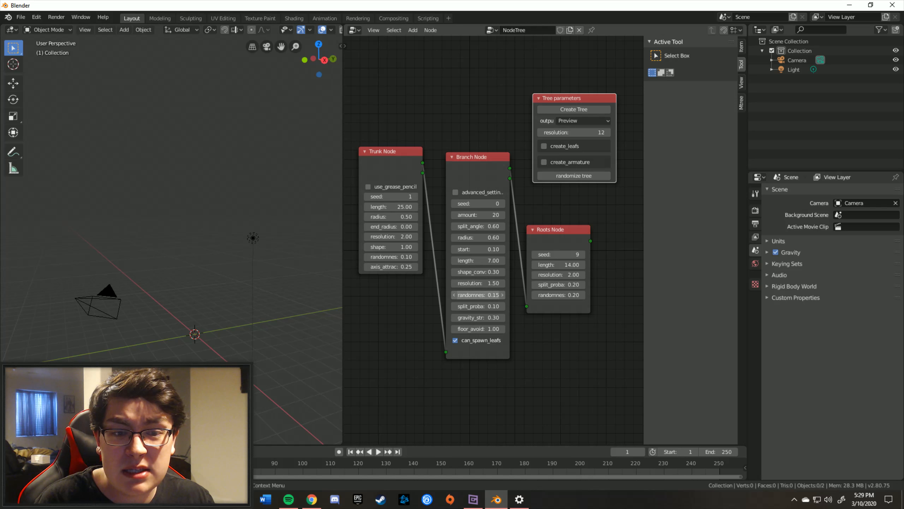
click(558, 274)
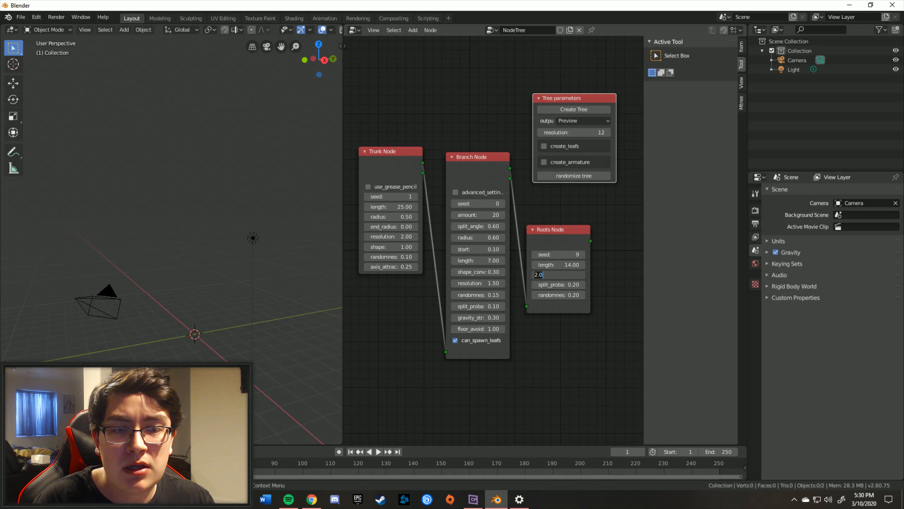
text(1.)
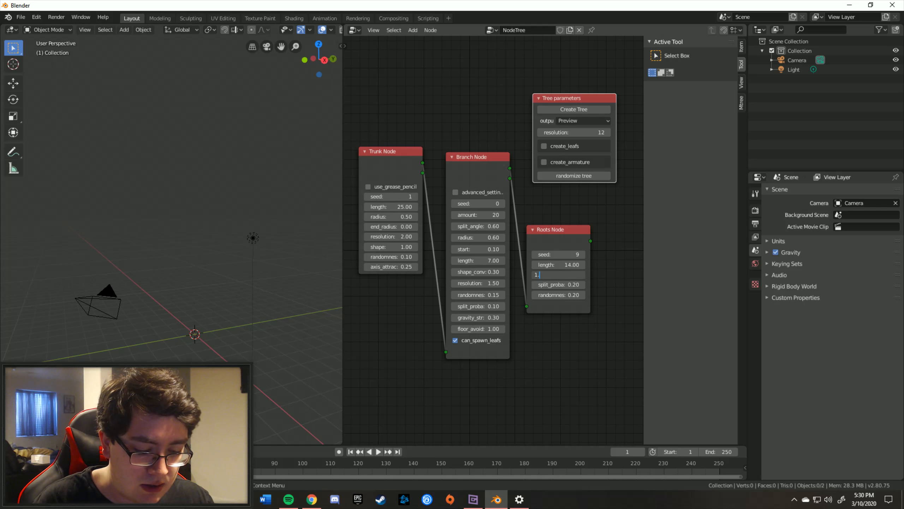
text(5)
key(Return)
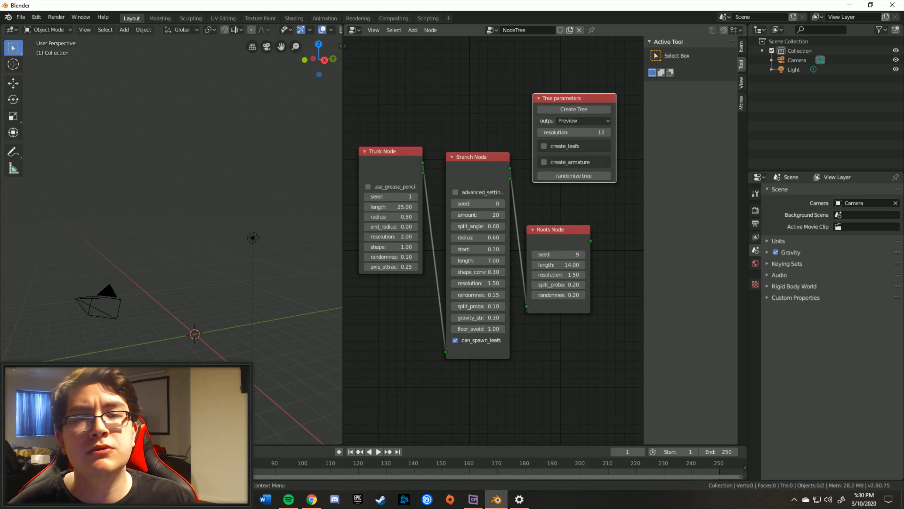
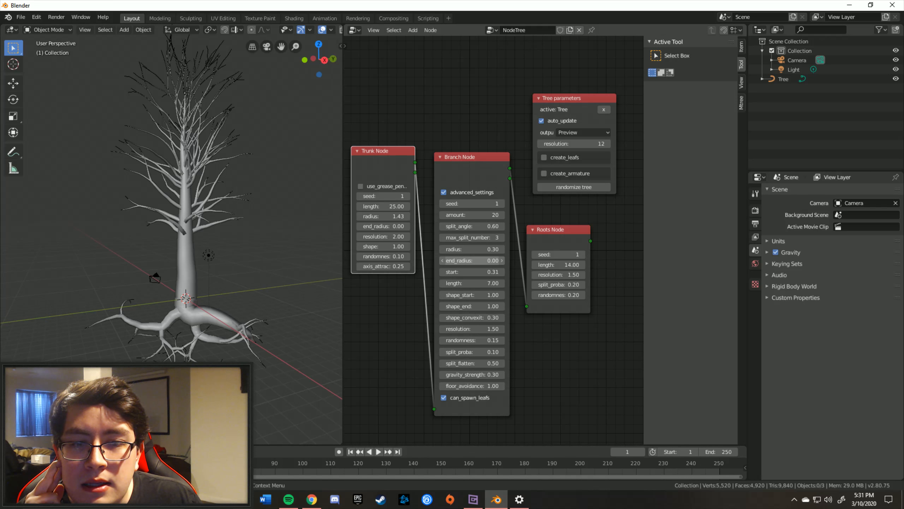
Set the Branch Node's end_radius to 0.18 and the widened Roots Node's randomness to 0.26.
drag(472, 260, 480, 260)
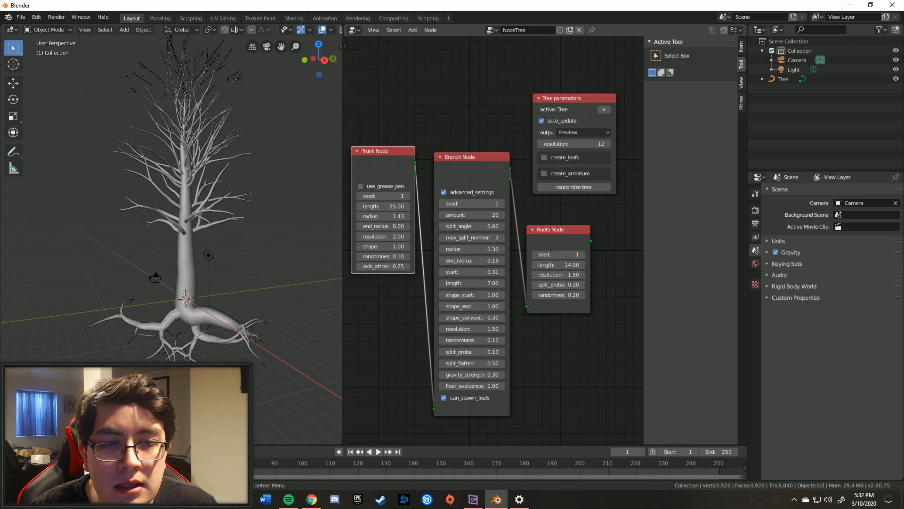
mouse_move(590, 271)
mouse_down()
mouse_move(617, 271)
mouse_move(604, 271)
mouse_up()
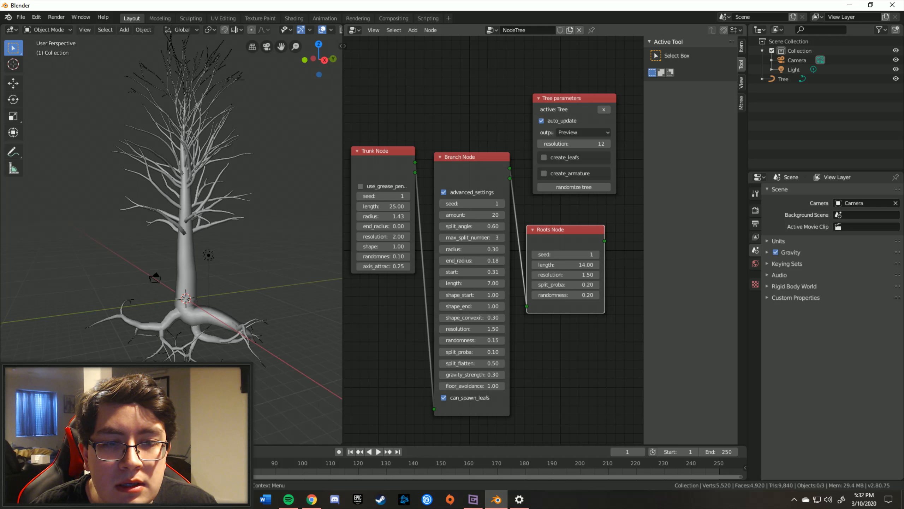
mouse_move(565, 295)
mouse_down()
mouse_move(554, 295)
mouse_move(570, 295)
mouse_up()
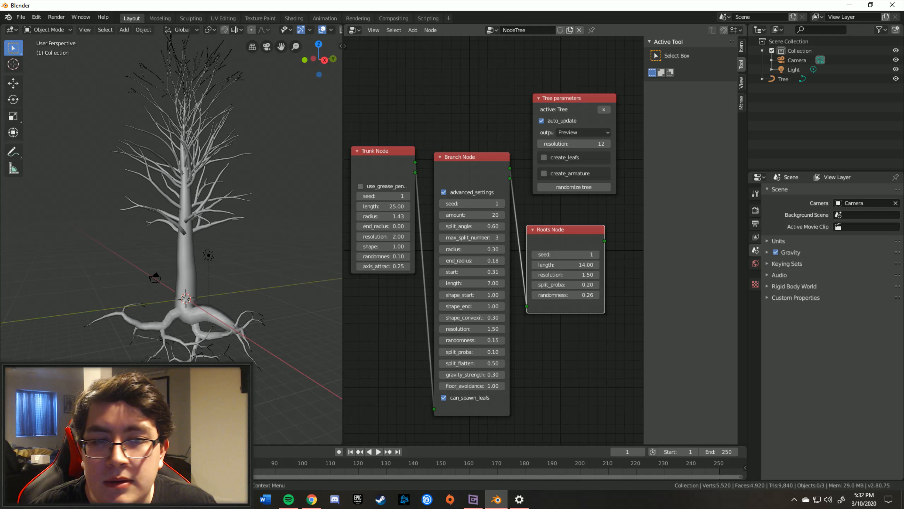
Set the Roots Node's seed to 4.
click(596, 254)
click(597, 254)
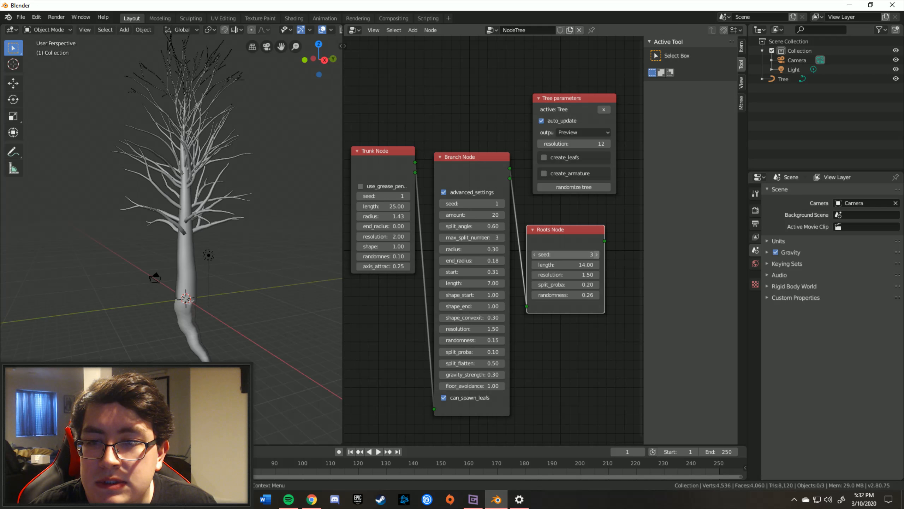
click(597, 254)
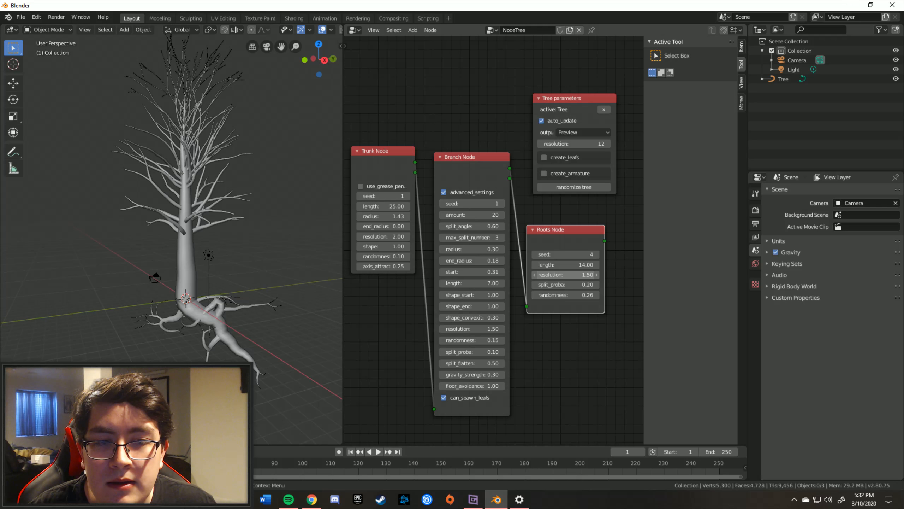
Set the Roots Node's resolution to 1.62 and split_proba to 0.23, and inspect the roots from several sides.
mouse_move(566, 274)
mouse_down()
mouse_move(547, 274)
mouse_move(571, 274)
mouse_up()
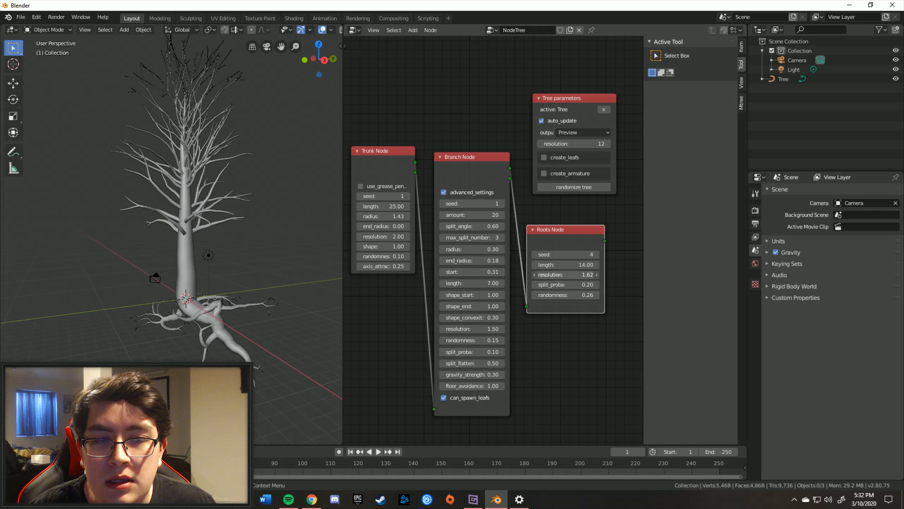
drag(566, 284, 572, 285)
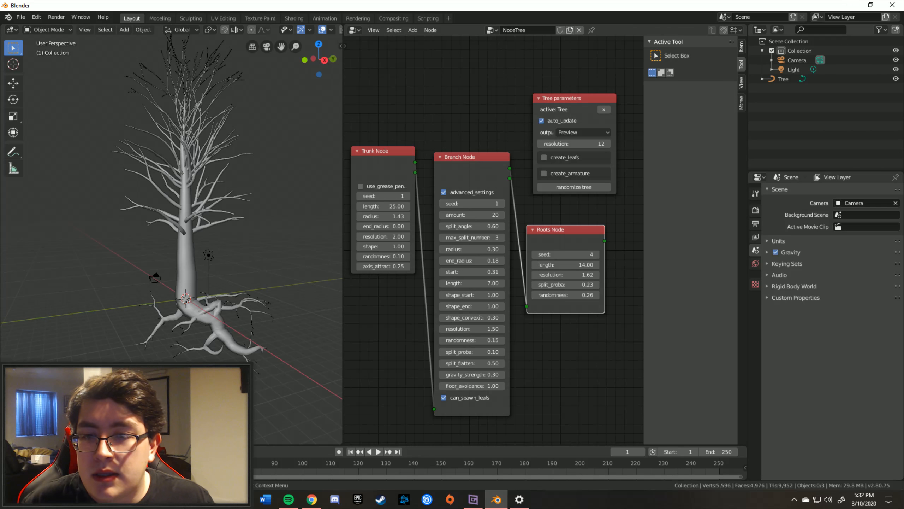
middle_drag(228, 228, 313, 235)
scroll(178, 231, up, 4)
shift+middle_drag(178, 231, 266, 66)
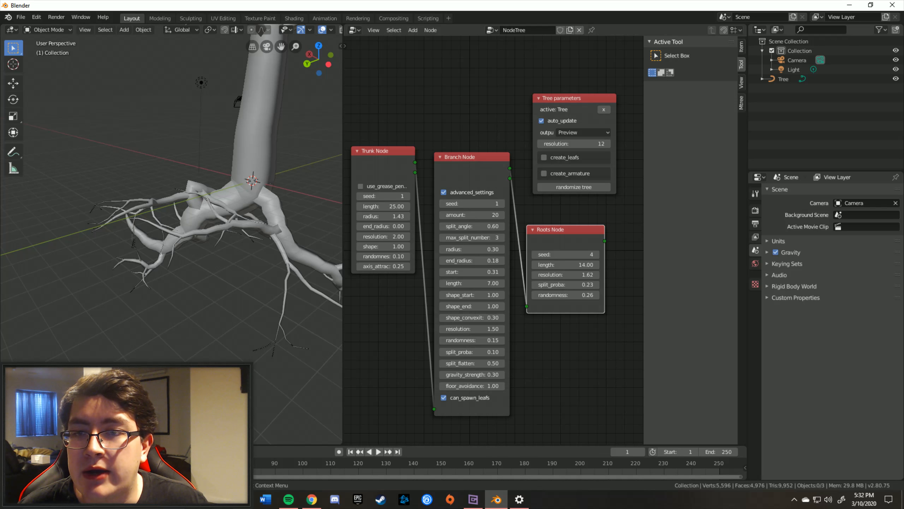
middle_drag(125, 214, 300, 205)
scroll(299, 205, up, 2)
mouse_move(178, 214)
middle_down()
mouse_move(207, 217)
mouse_move(219, 237)
mouse_move(123, 244)
mouse_move(176, 219)
middle_up()
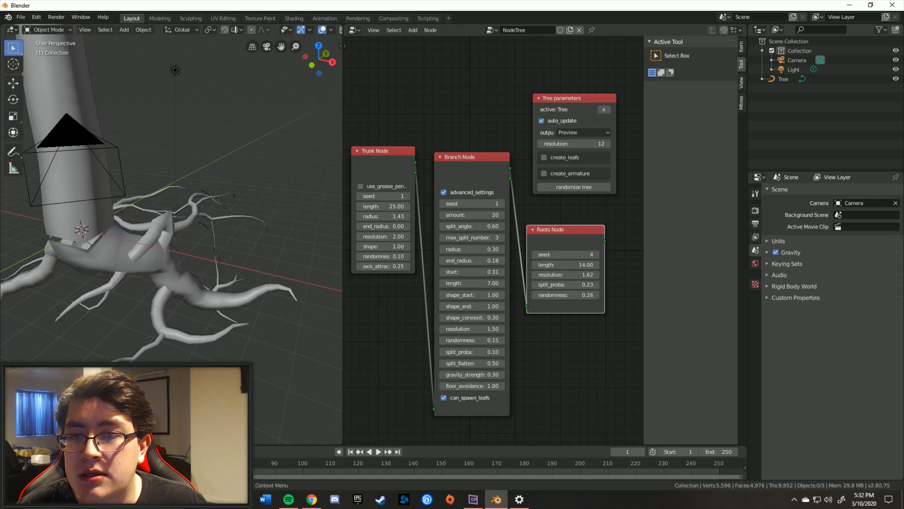
Try other root layouts by changing the Roots Node's seed, ending at 6.
click(535, 254)
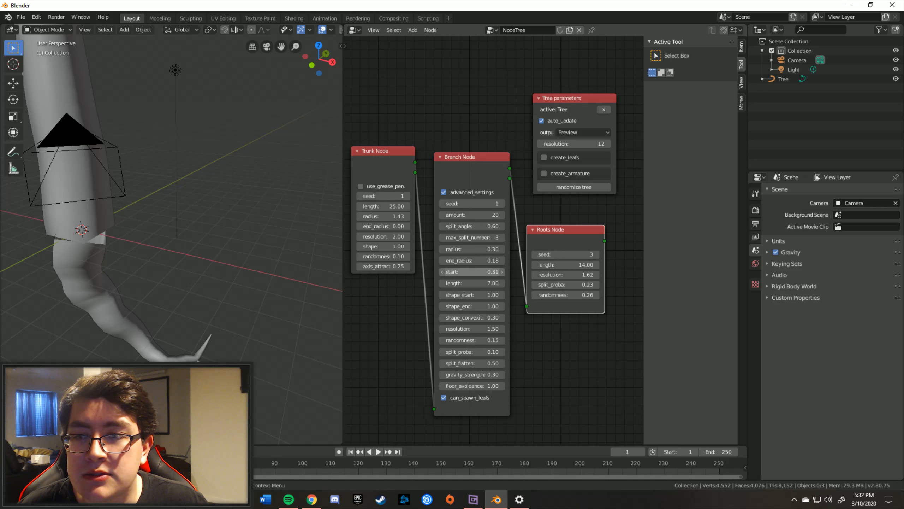
click(596, 254)
click(596, 254)
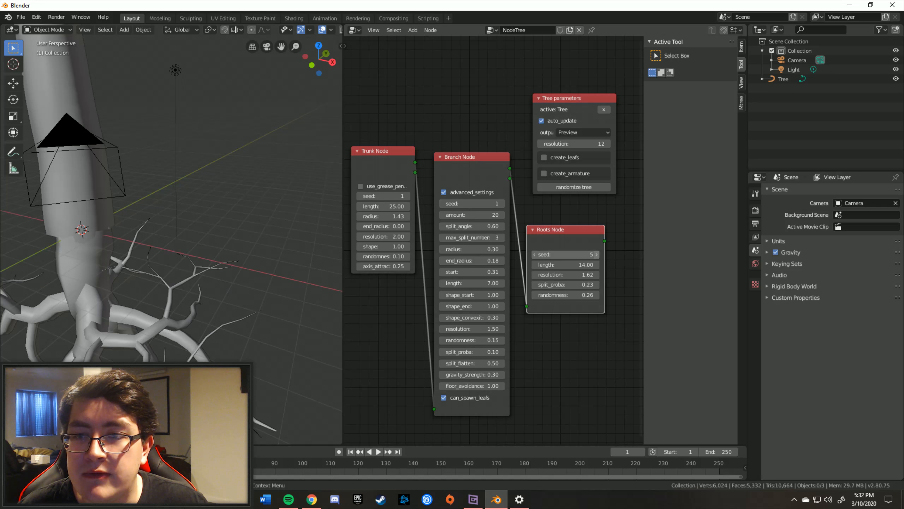
middle_drag(282, 210, 93, 200)
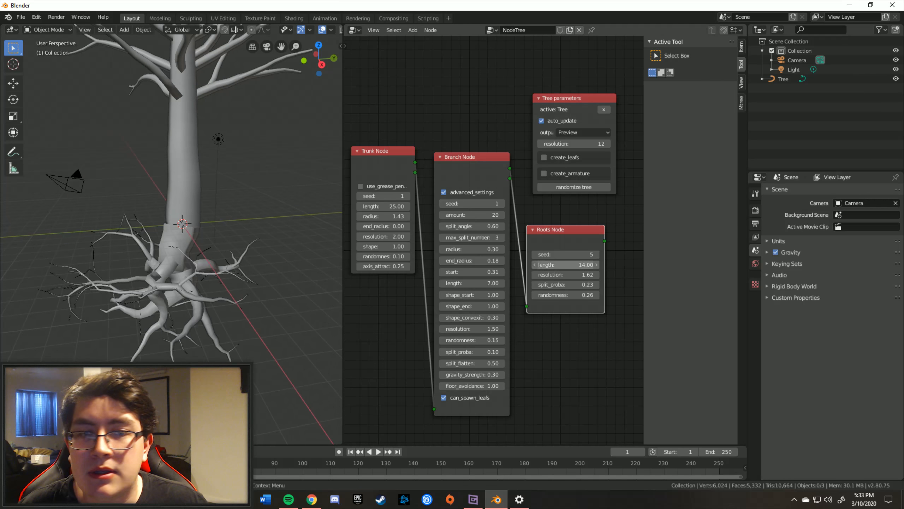
click(597, 255)
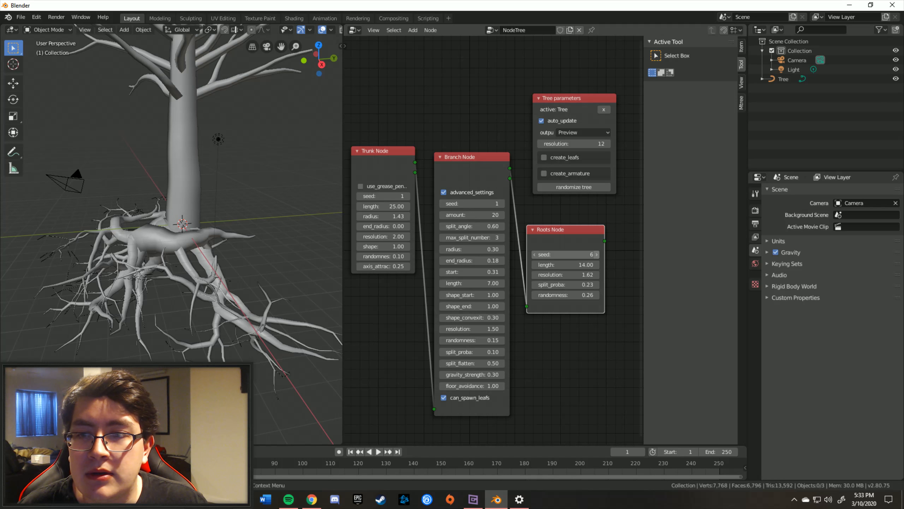
mouse_move(142, 213)
middle_down()
mouse_move(283, 216)
mouse_move(151, 224)
middle_up()
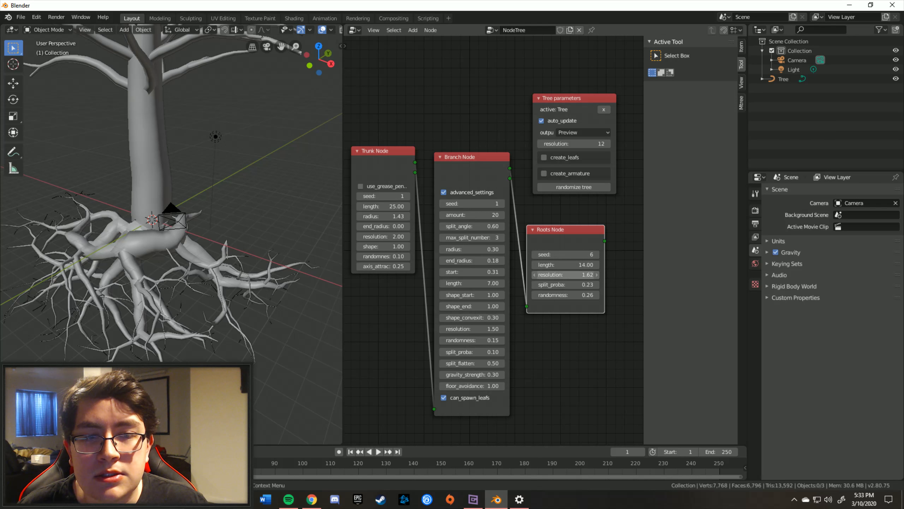
Set the Roots Node's randomness to 0.08, split_proba to 0.23 and seed to 4.
mouse_move(570, 295)
mouse_down()
mouse_move(550, 295)
mouse_move(563, 284)
mouse_up()
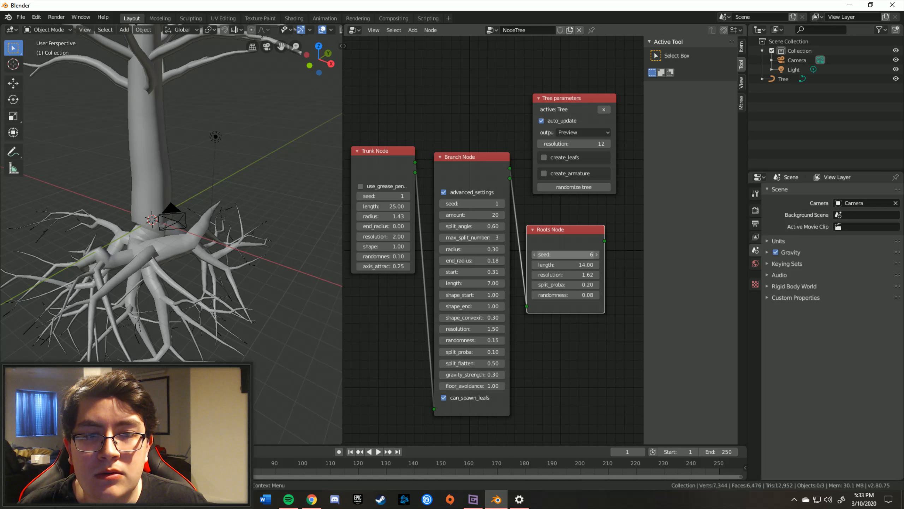
click(534, 254)
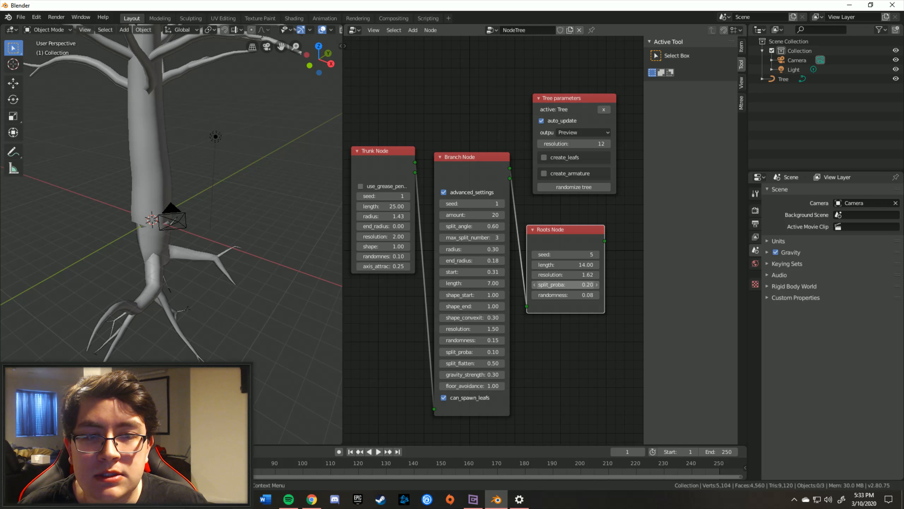
drag(564, 284, 564, 285)
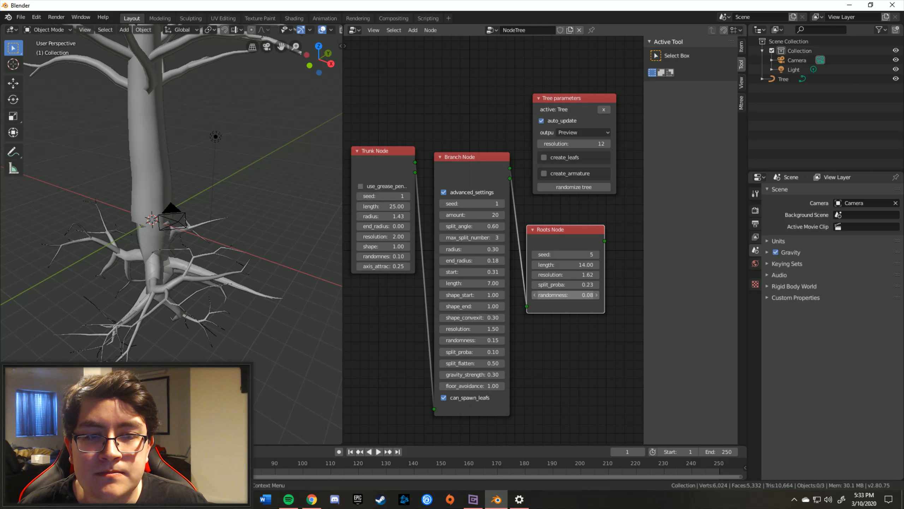
click(535, 254)
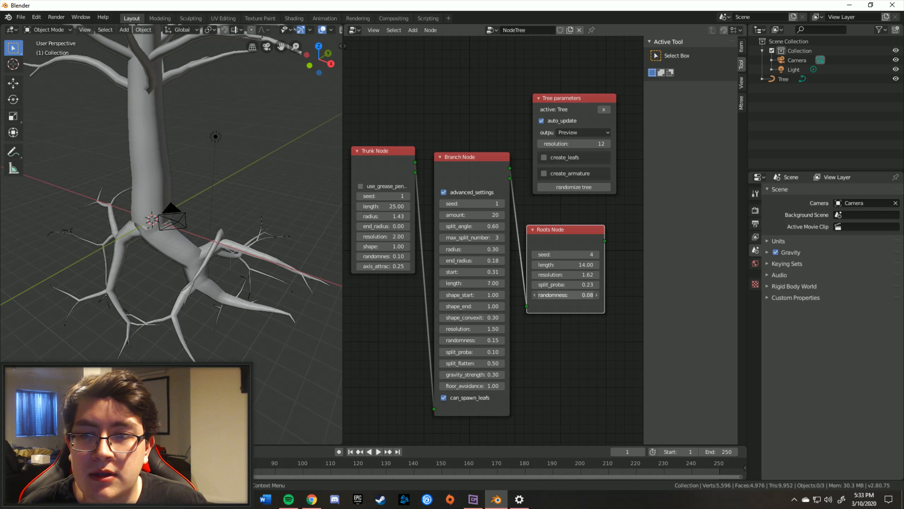
Set the Roots Node's split_proba to 0.25 and randomness to 0.10.
key(Return)
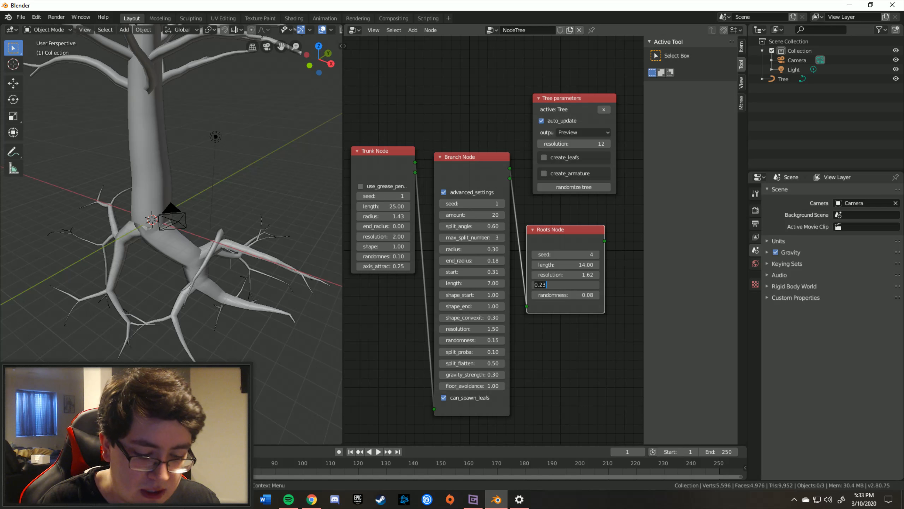
key(BackSpace)
key(Return)
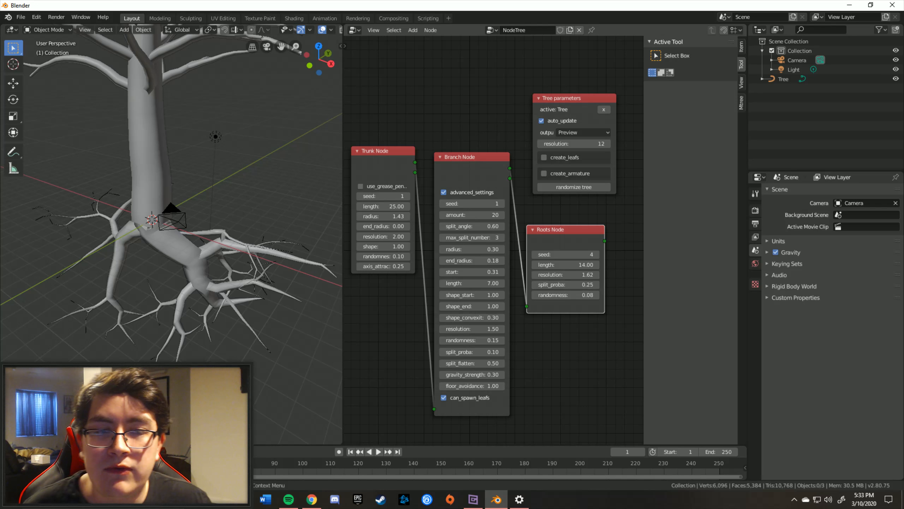
click(565, 295)
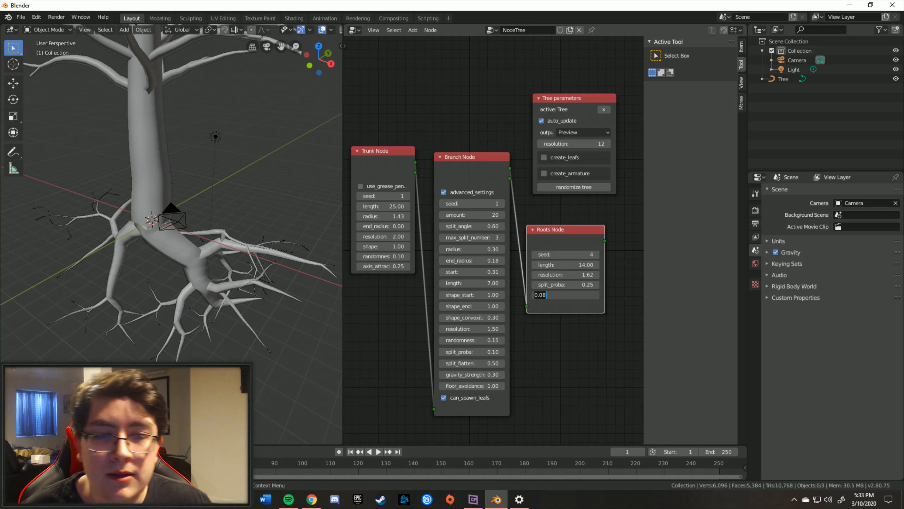
text(.1)
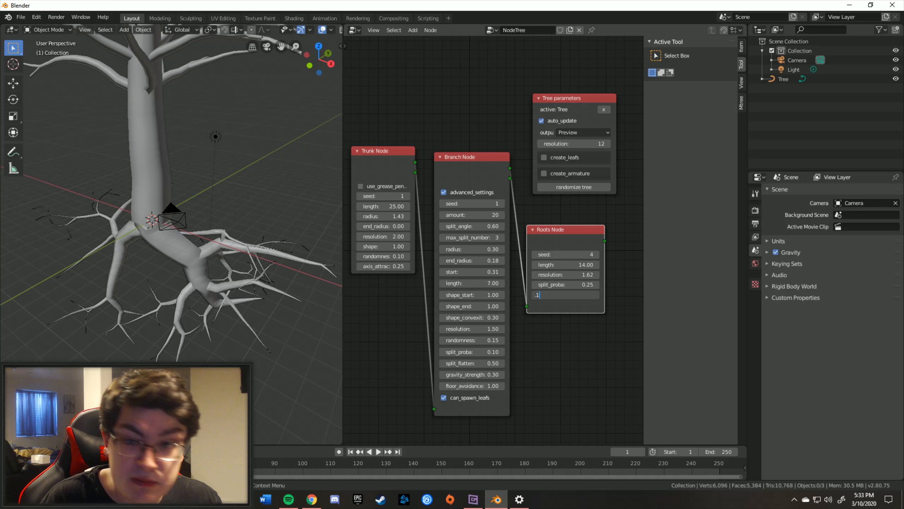
key(Return)
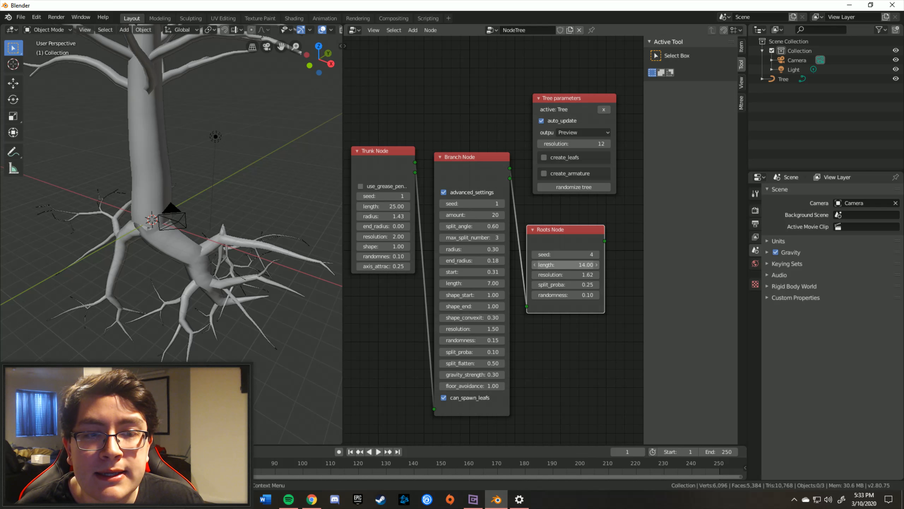
Set the Roots Node's seed to 1.
click(535, 254)
click(535, 254)
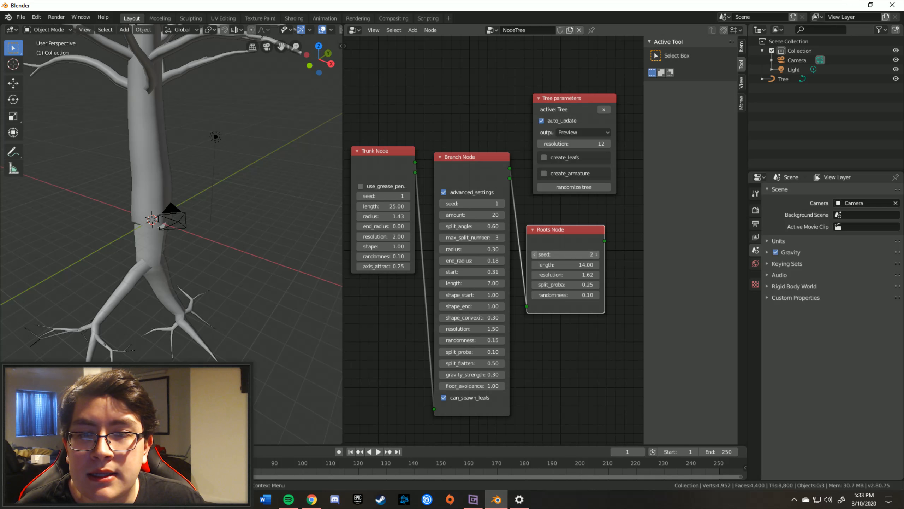
click(535, 254)
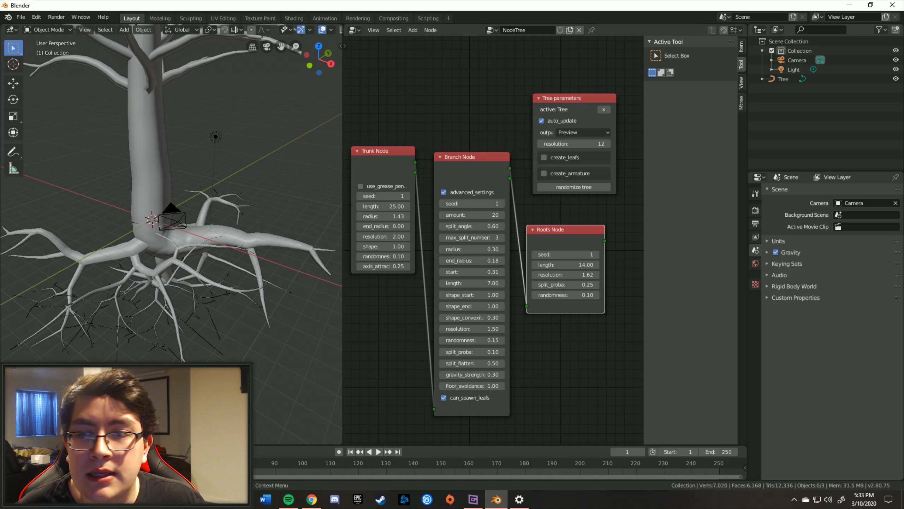
Set the Trunk Node's shape to 0.61, randomness to 0.16 and axis_attrac to 0.67.
middle_drag(263, 214, 290, 197)
shift+middle_drag(249, 171, 215, 221)
shift+middle_drag(214, 170, 231, 282)
scroll(214, 214, down, 2)
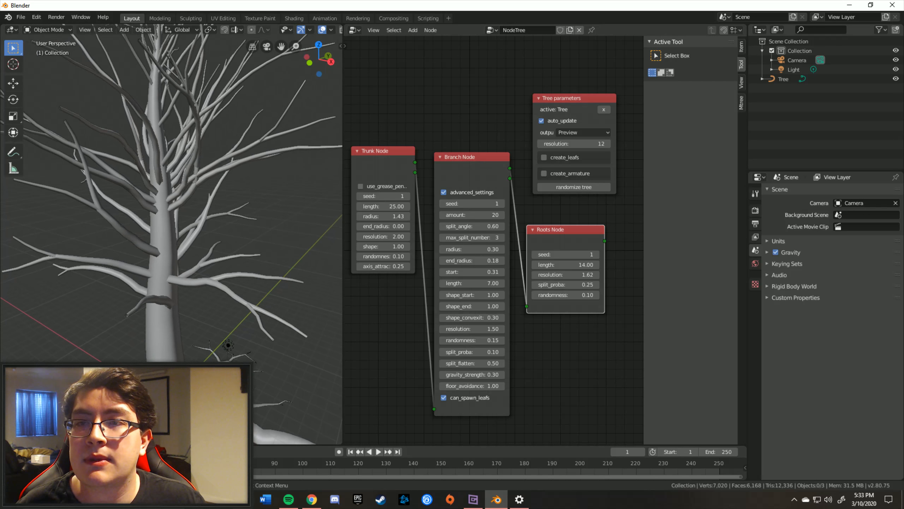
shift+middle_drag(199, 185, 255, 224)
scroll(239, 238, down, 1)
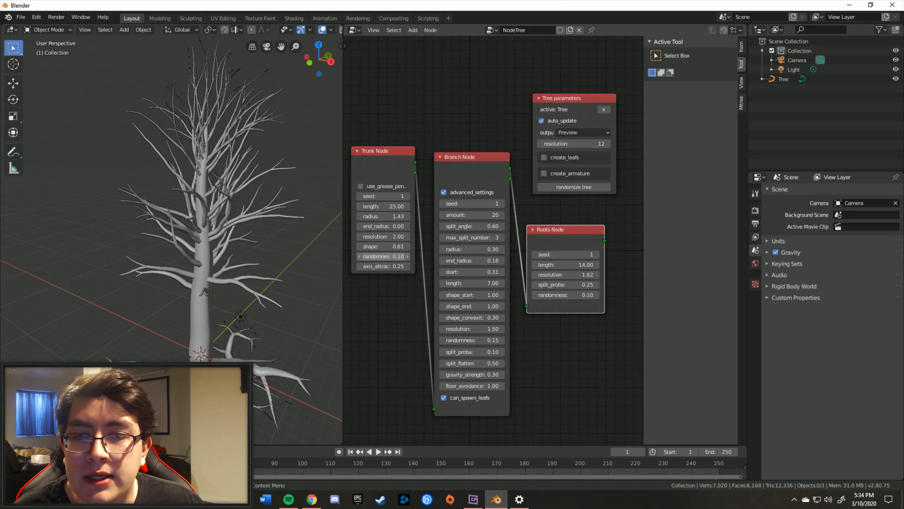
drag(382, 256, 392, 256)
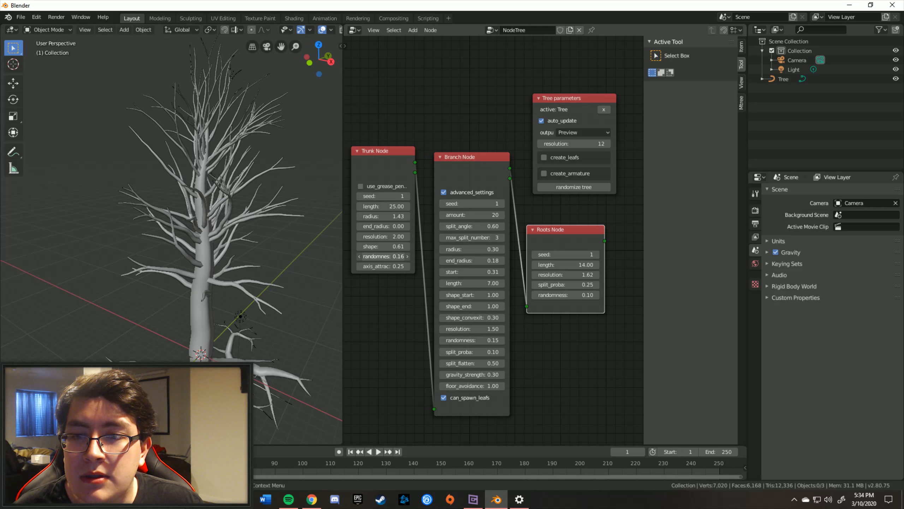
middle_drag(285, 250, 238, 251)
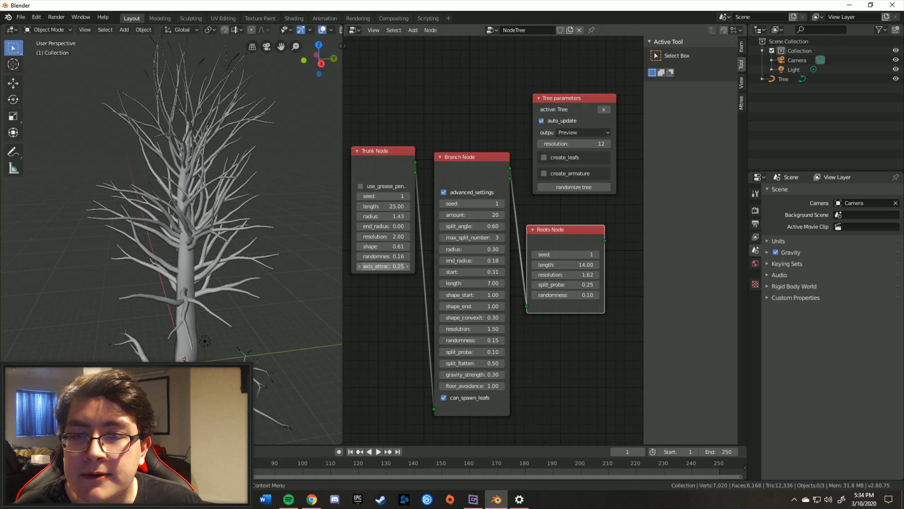
drag(383, 266, 398, 266)
middle_drag(271, 253, 290, 253)
Set the Branch Node's split_proba to 0.10, split_flatten to 0.89 and split_angle to 0.69.
middle_drag(520, 217, 518, 192)
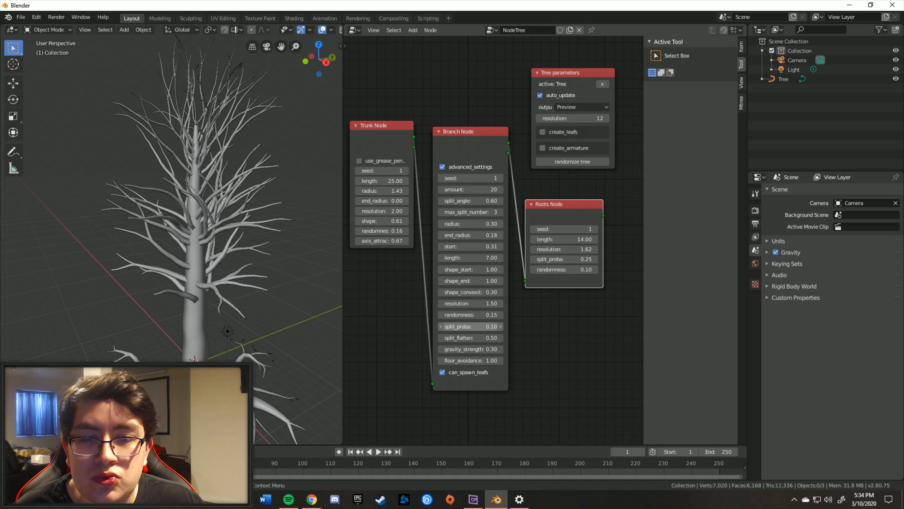
click(500, 326)
click(500, 326)
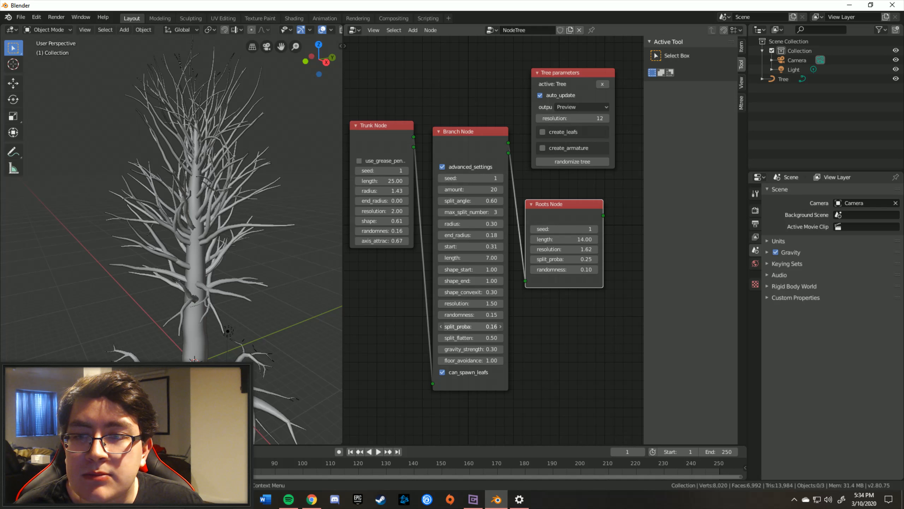
mouse_move(471, 327)
mouse_down()
mouse_move(456, 327)
mouse_move(461, 338)
mouse_move(477, 338)
mouse_up()
drag(470, 201, 476, 200)
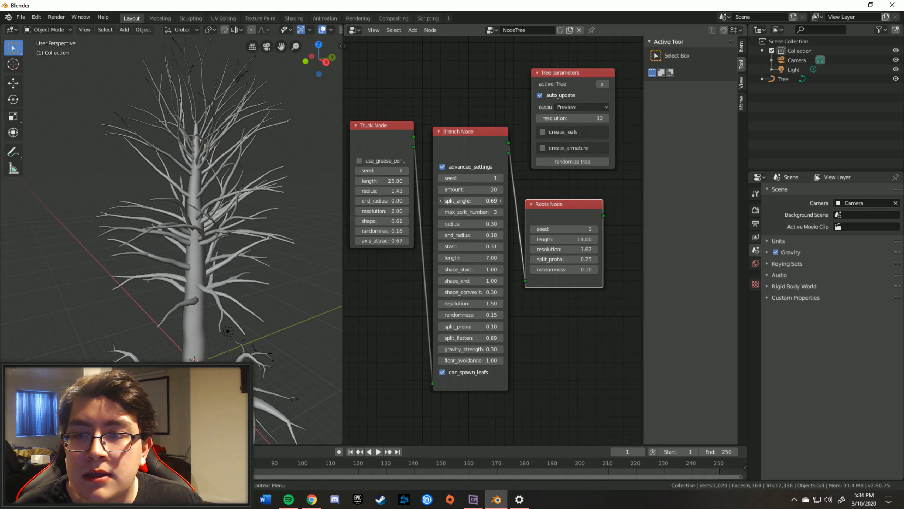
Switch the tree's output from Preview to Final in the Tree parameters node.
middle_drag(277, 228, 242, 241)
scroll(260, 253, down, 1)
scroll(260, 253, down, 1)
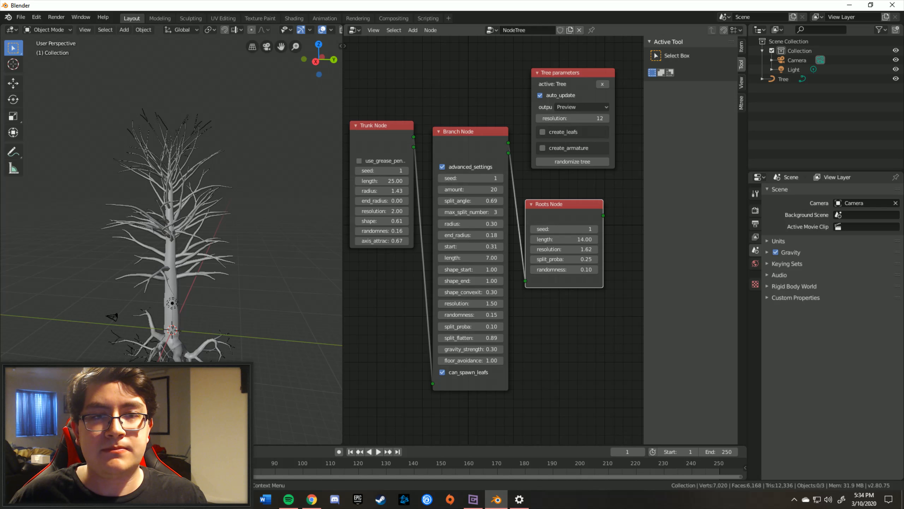
click(581, 107)
click(581, 118)
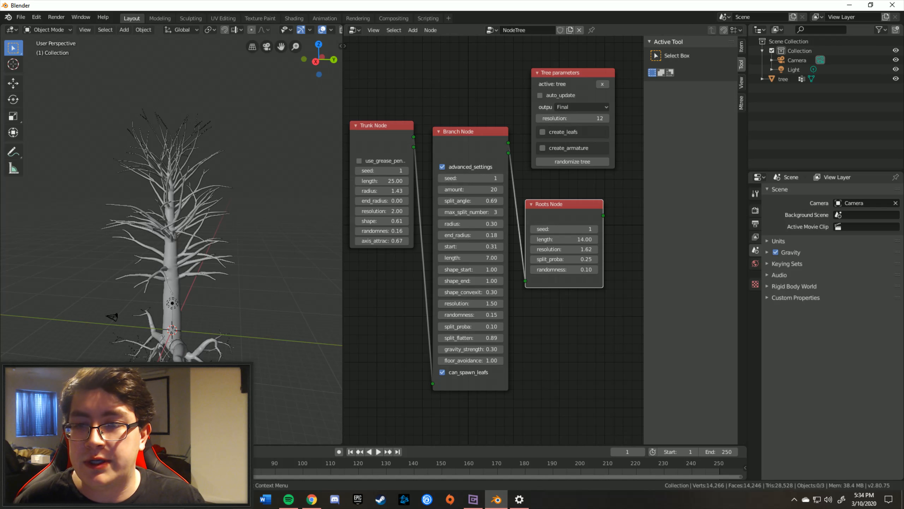
Examine the final tree mesh overall and up close where the branches join the trunk.
scroll(192, 295, up, 6)
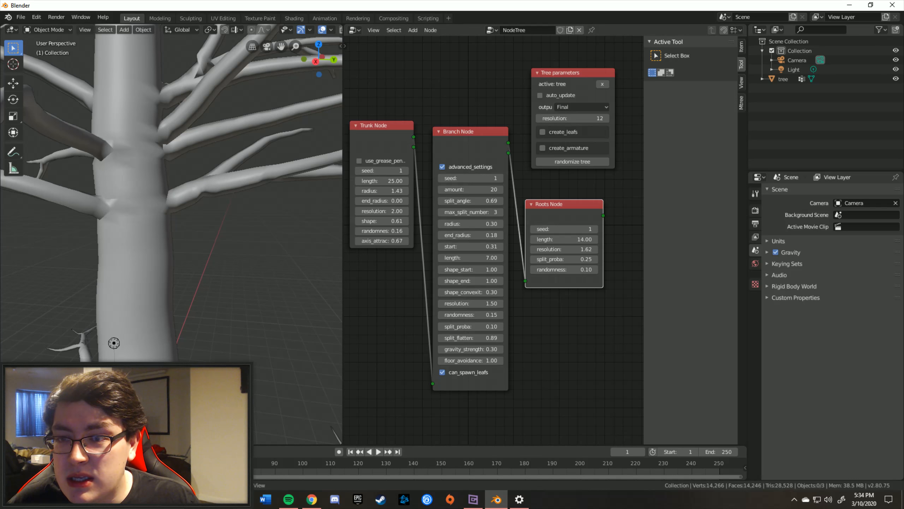
scroll(114, 342, down, 8)
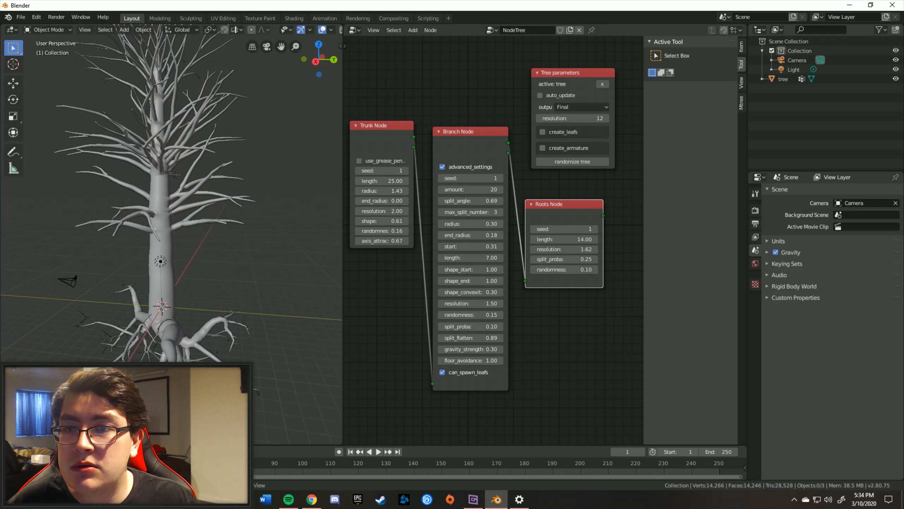
middle_drag(171, 264, 214, 265)
shift+middle_drag(142, 214, 160, 299)
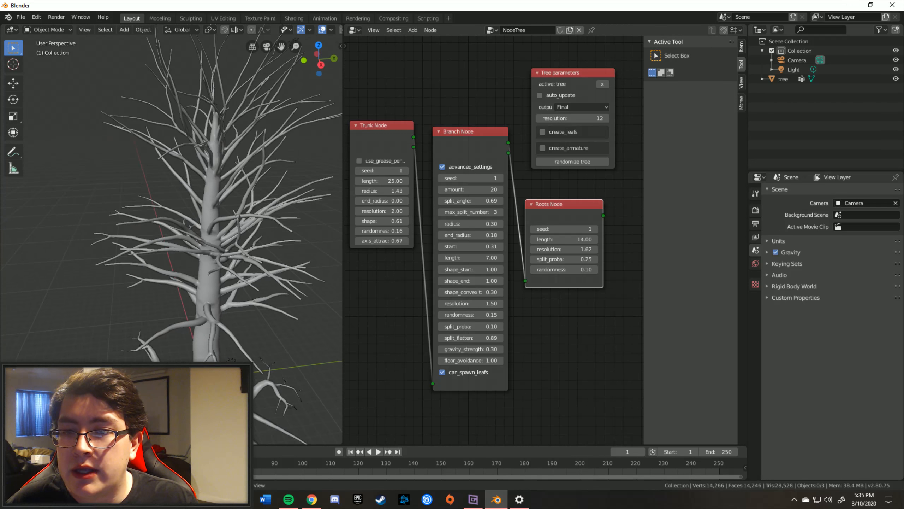
shift+middle_drag(199, 271, 94, 227)
scroll(171, 235, up, 8)
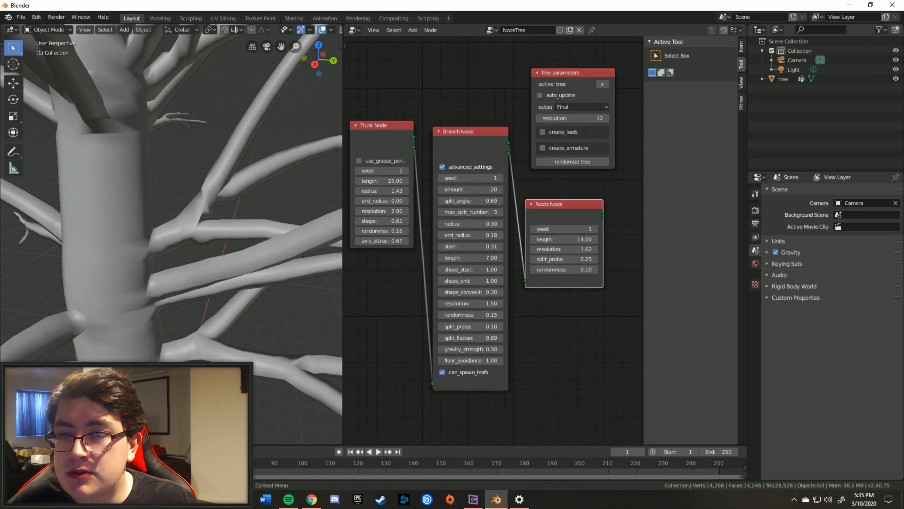
Inspect the final tree mesh from the trunk's branch joints out to the whole silhouette, including the roots.
scroll(171, 235, up, 2)
scroll(171, 235, down, 1)
shift+middle_drag(135, 235, 221, 242)
scroll(199, 232, down, 2)
scroll(192, 232, down, 2)
middle_drag(178, 214, 185, 254)
scroll(214, 199, down, 7)
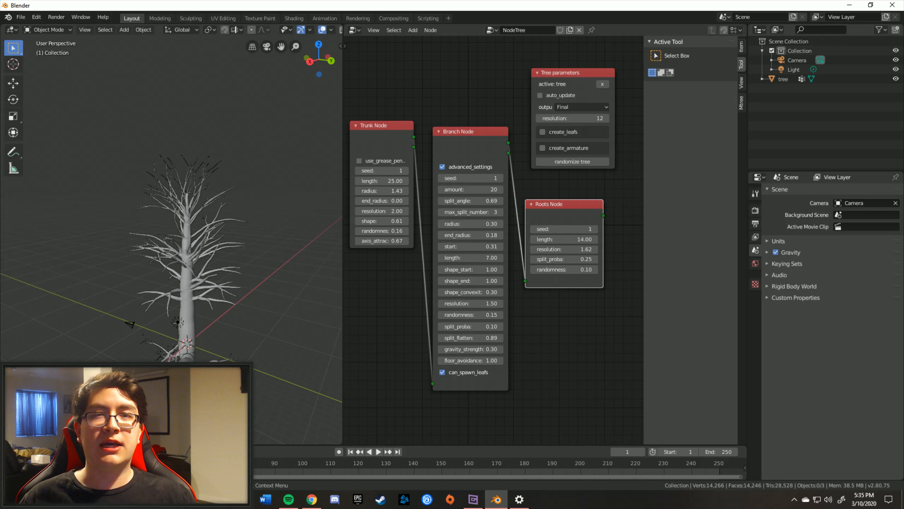
scroll(171, 200, up, 8)
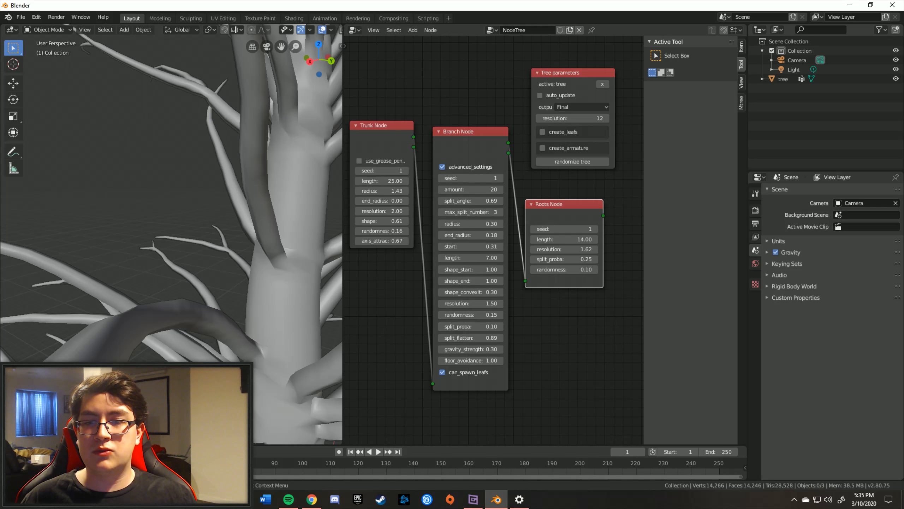
scroll(171, 200, down, 8)
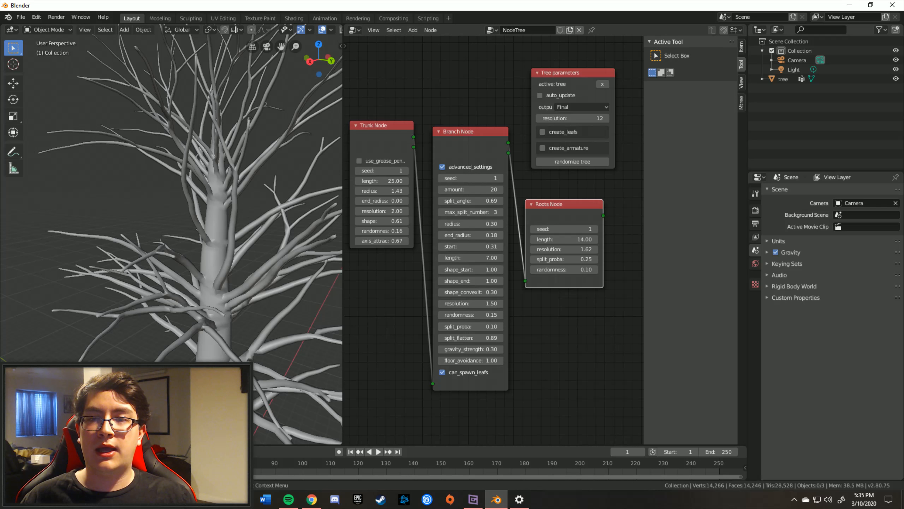
scroll(171, 200, down, 3)
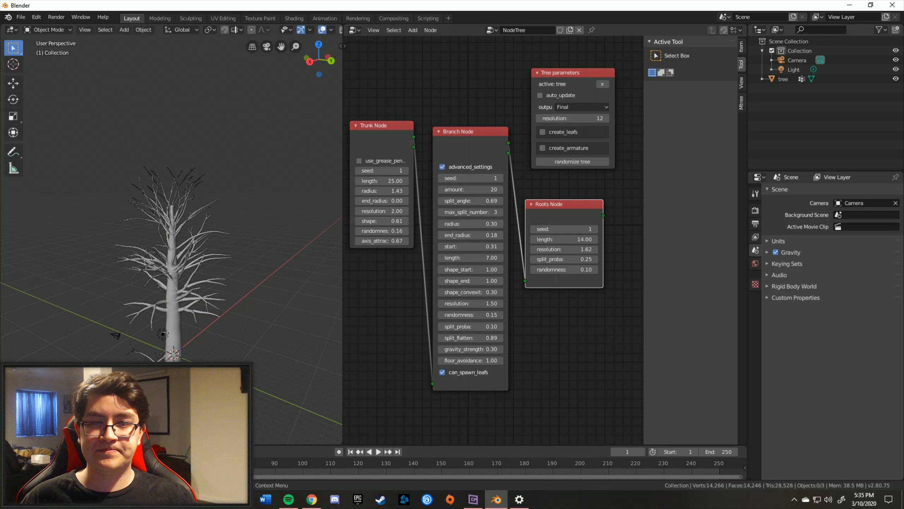
shift+middle_drag(171, 199, 147, 173)
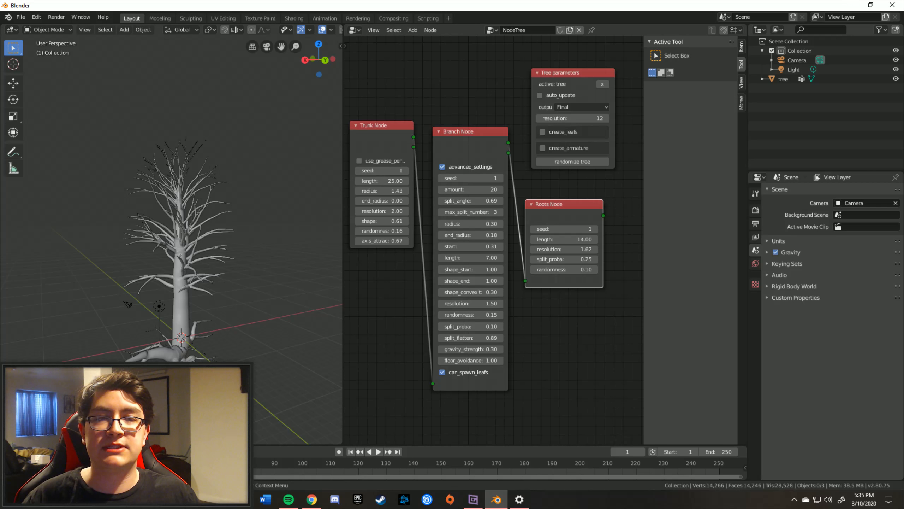
middle_drag(185, 249, 201, 228)
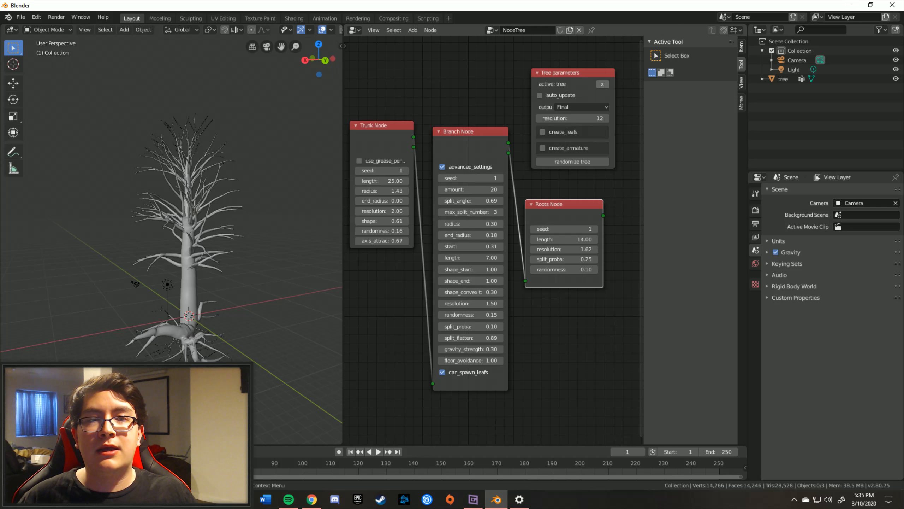
Release the active tree, generate a randomized second tree with create_armature enabled, and move the new tree about 23 m along negative X.
click(602, 83)
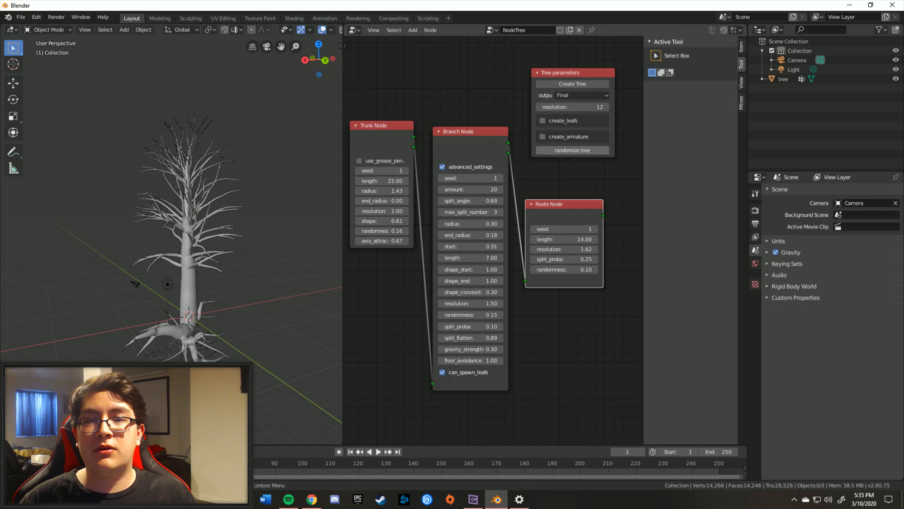
click(572, 150)
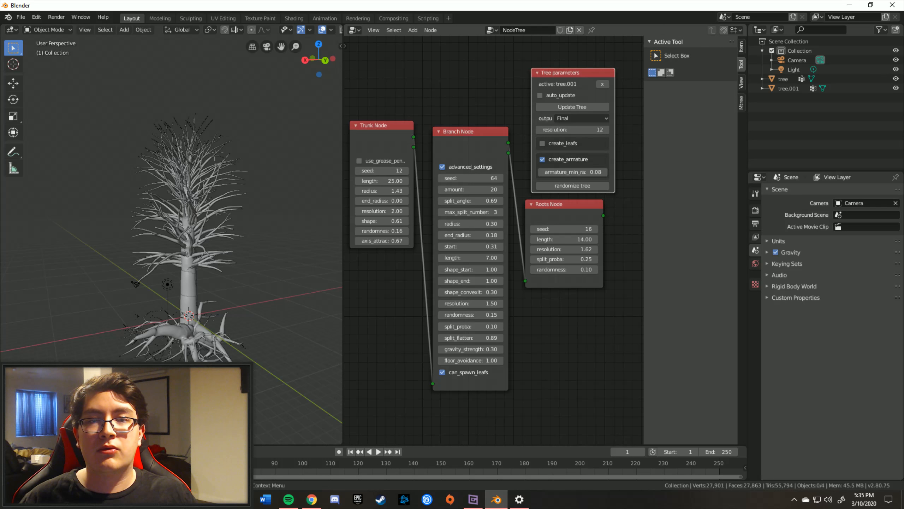
click(189, 231)
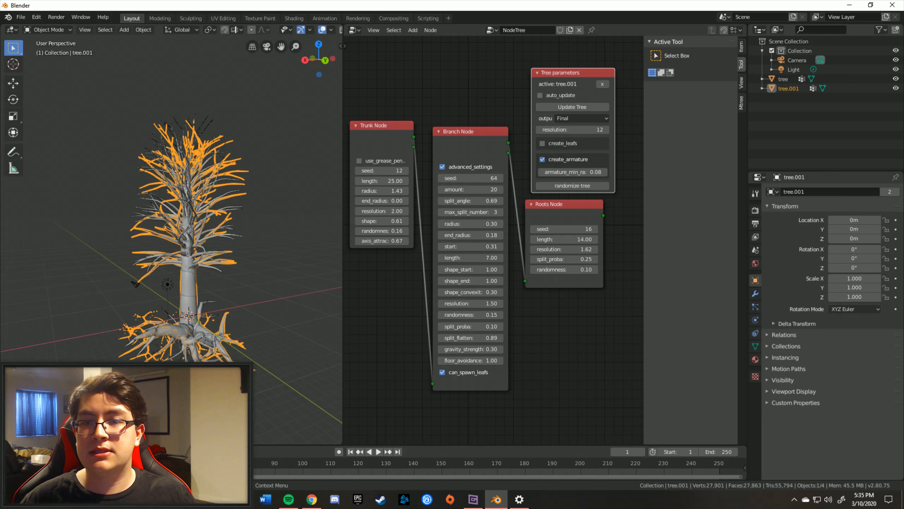
shift+middle_drag(189, 230, 181, 198)
click(13, 83)
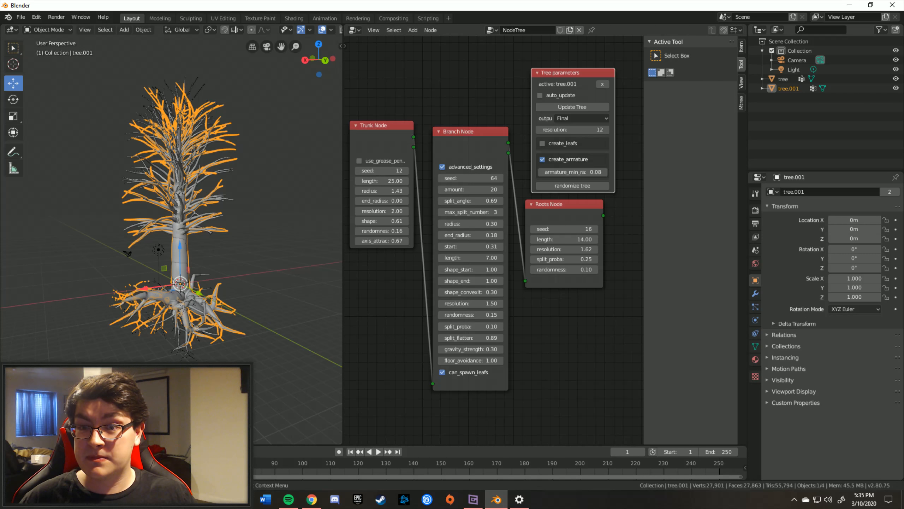
drag(144, 288, 250, 274)
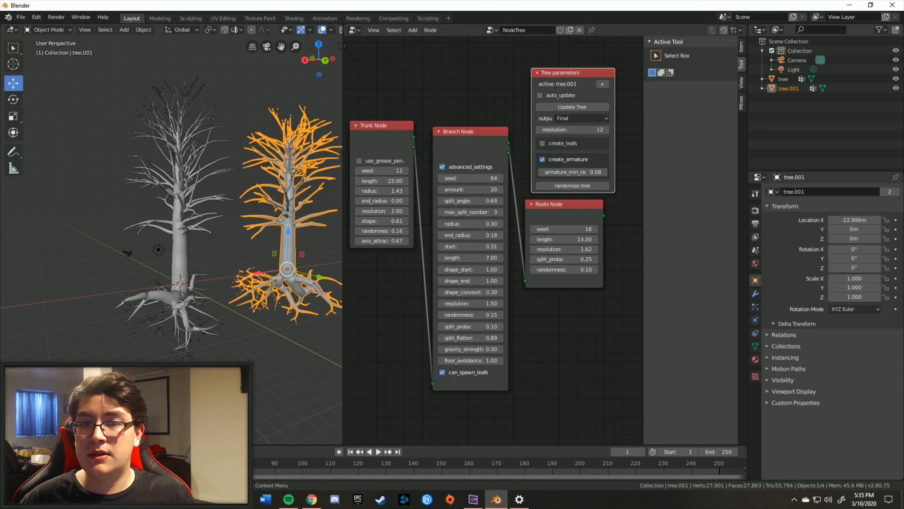
click(228, 246)
Generate a third randomized tree with an armature as a separate object, and move its rig about 21.7 m along X.
middle_drag(228, 246, 210, 251)
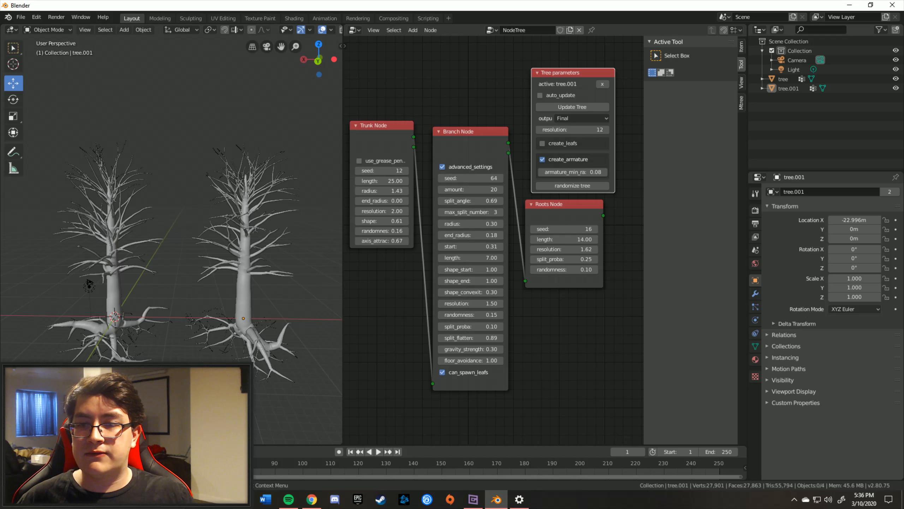
middle_drag(235, 228, 105, 228)
middle_drag(264, 228, 75, 228)
mouse_move(94, 281)
middle_down()
mouse_move(231, 234)
mouse_move(178, 228)
mouse_move(225, 227)
mouse_move(93, 265)
middle_up()
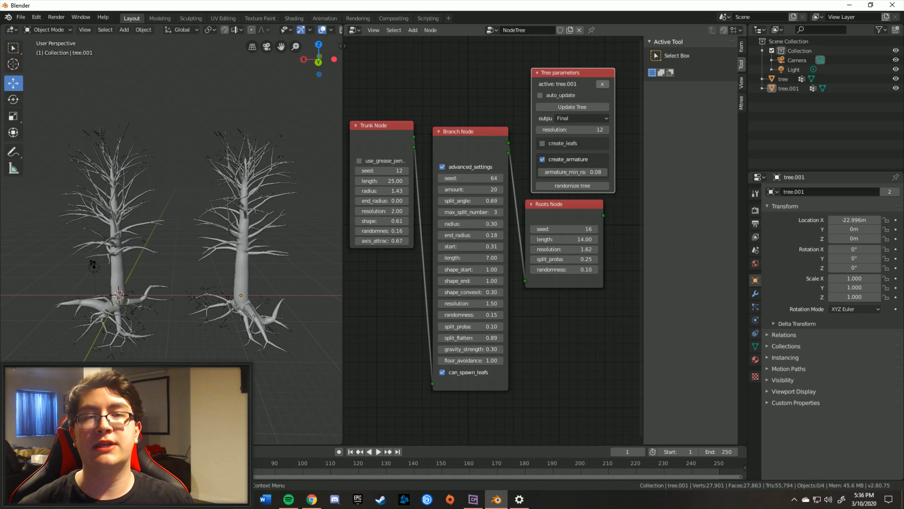
click(602, 84)
click(573, 163)
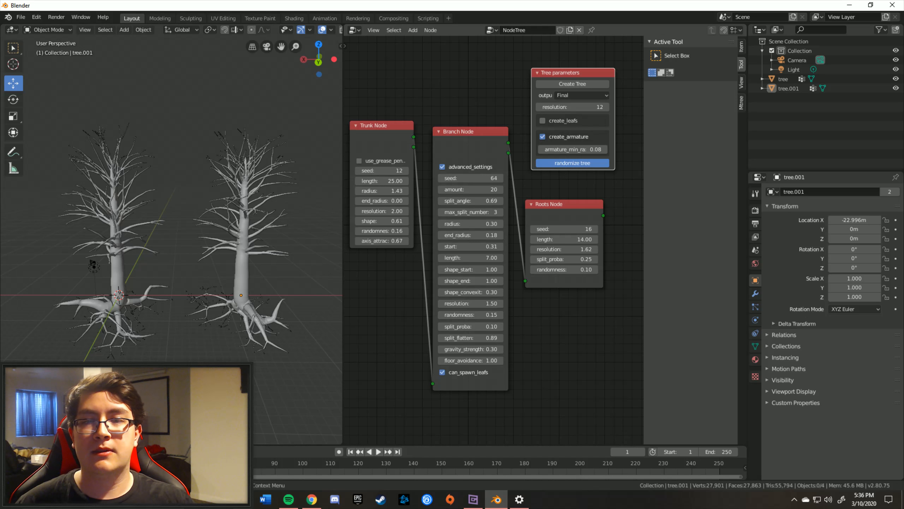
click(119, 228)
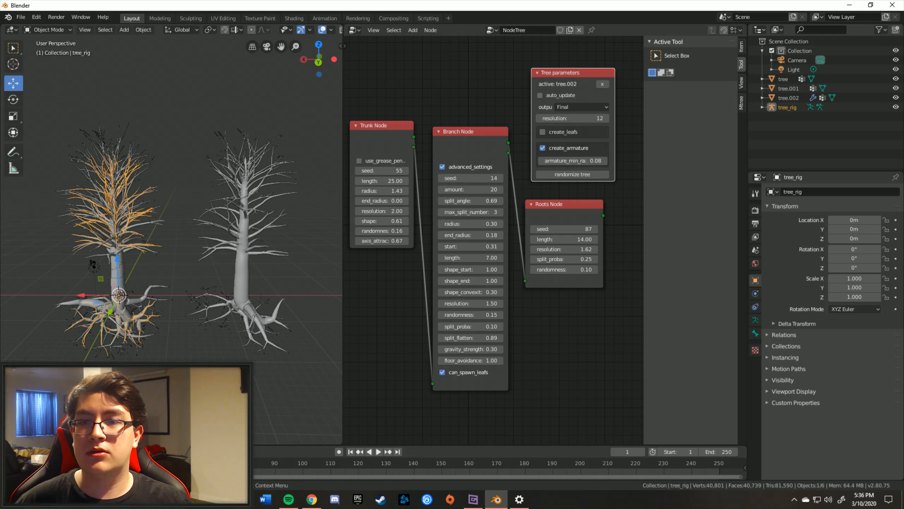
shift+middle_drag(121, 227, 188, 229)
drag(147, 295, 36, 295)
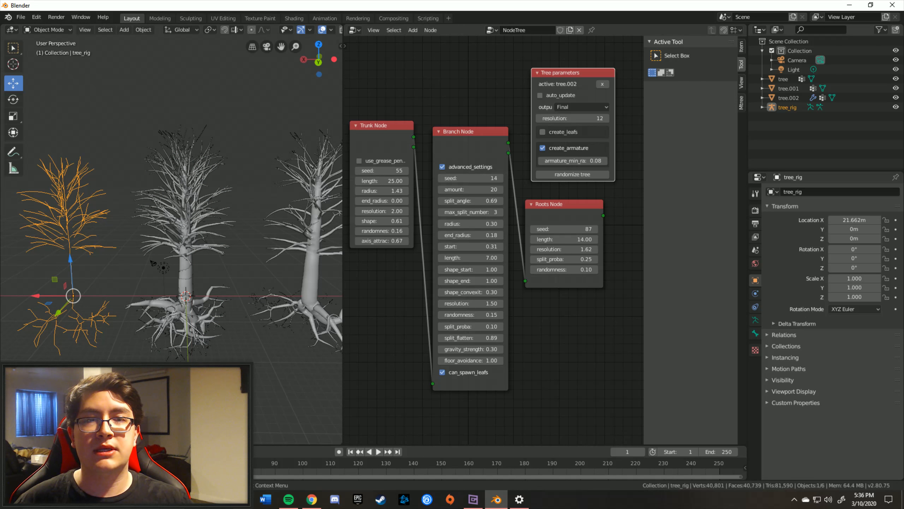
Disable create_armature in the Tree parameters node and delete the separated tree rig.
key(alt+a)
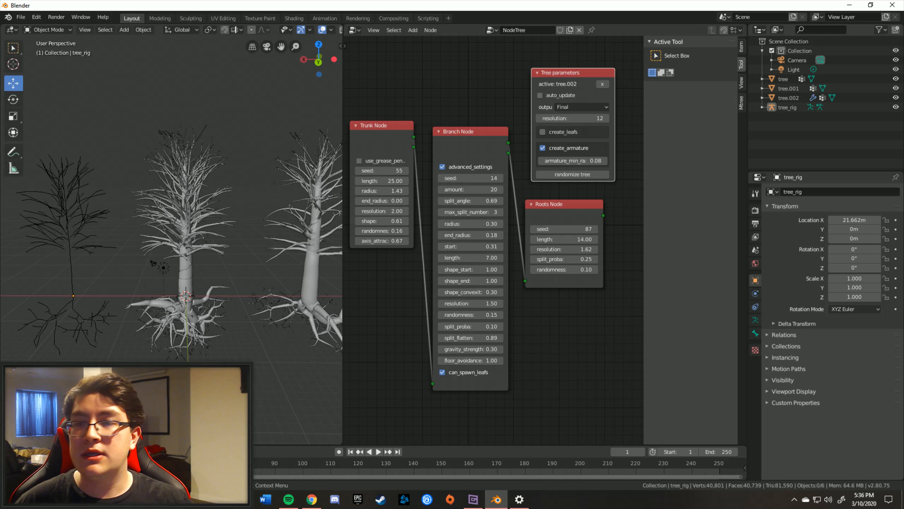
click(72, 291)
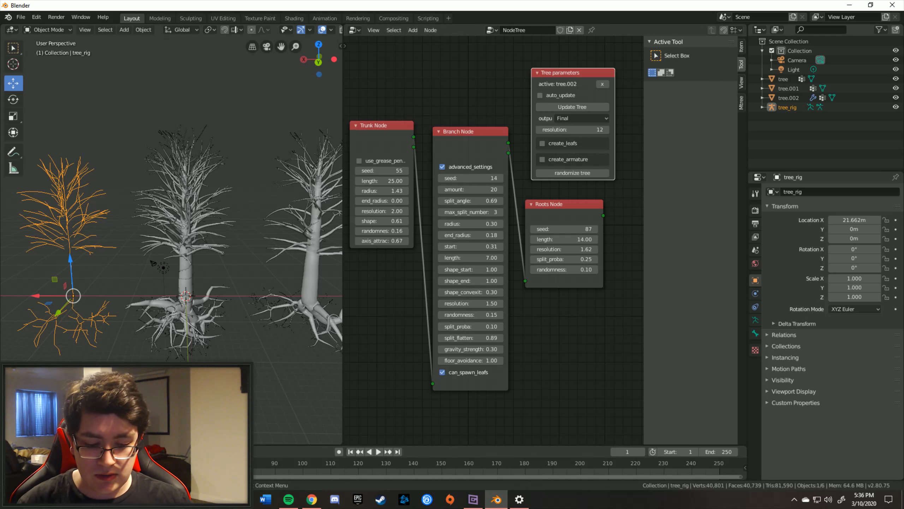
key(Delete)
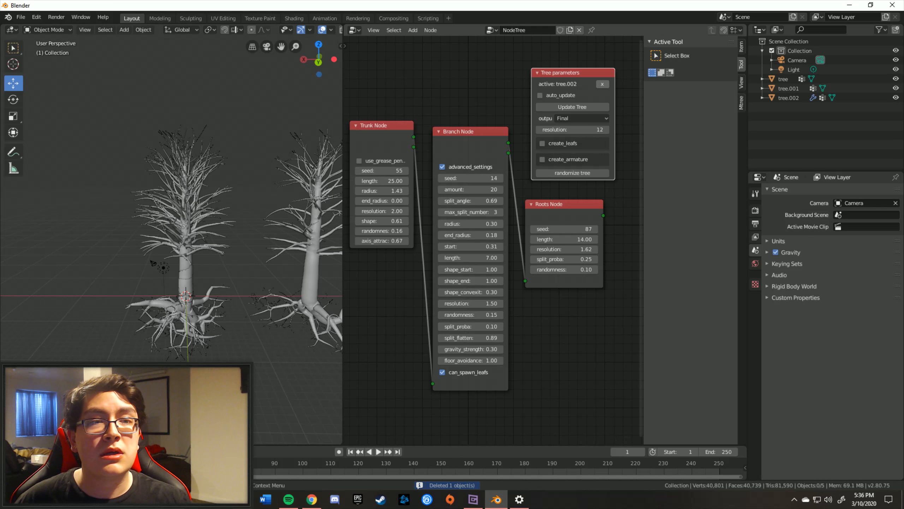
Generate another randomized tree without an armature, and move tree.002 about 20.8 m along X.
click(601, 84)
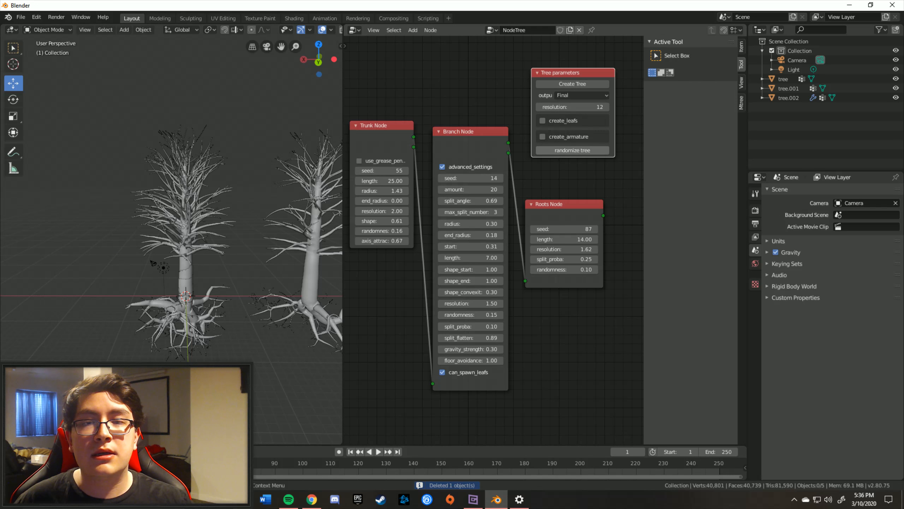
click(572, 150)
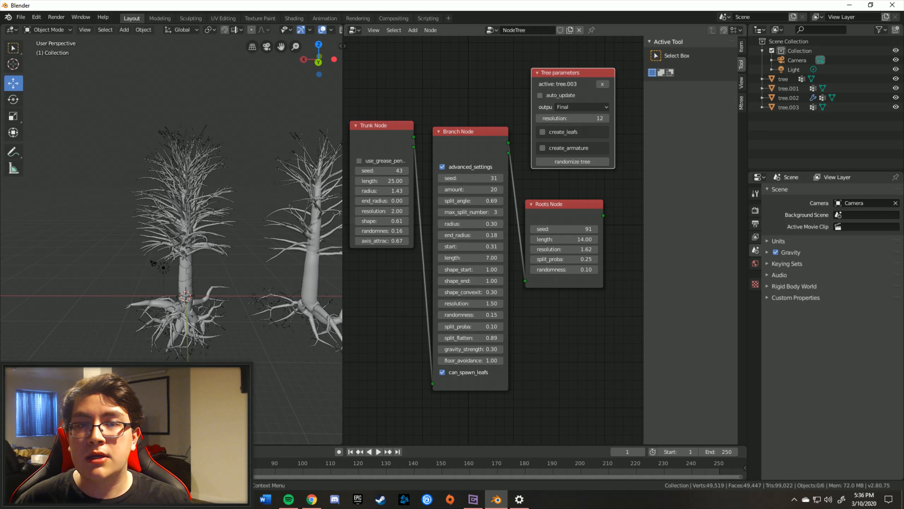
click(185, 276)
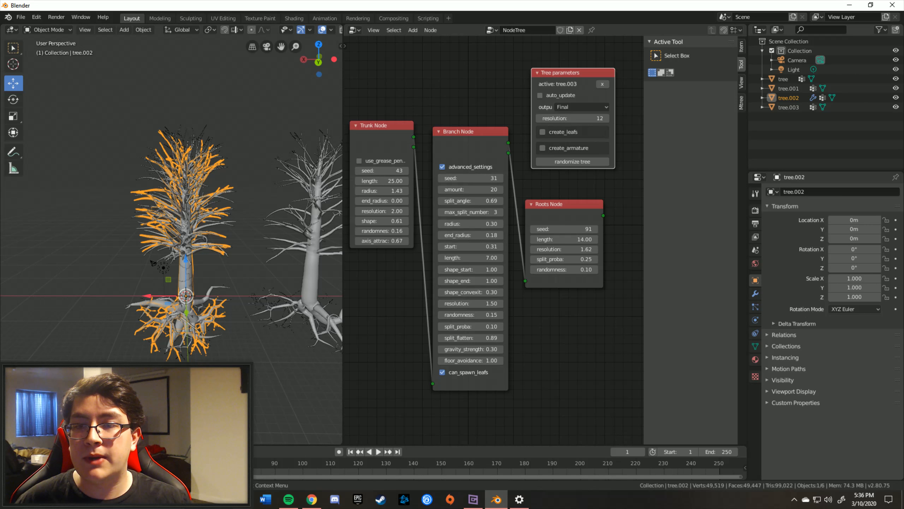
drag(146, 295, 38, 296)
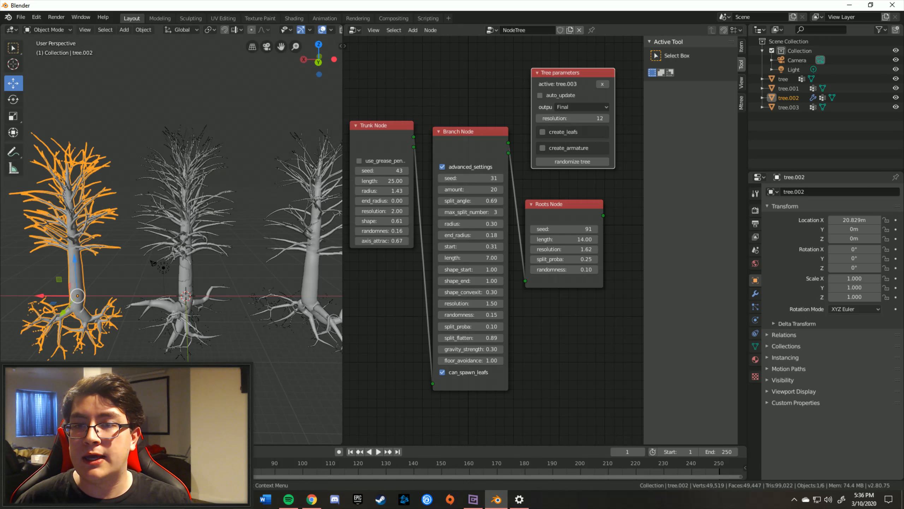
shift+middle_drag(86, 289, 116, 288)
click(249, 270)
mouse_move(220, 278)
middle_down()
mouse_move(193, 282)
mouse_move(242, 276)
mouse_move(220, 276)
middle_up()
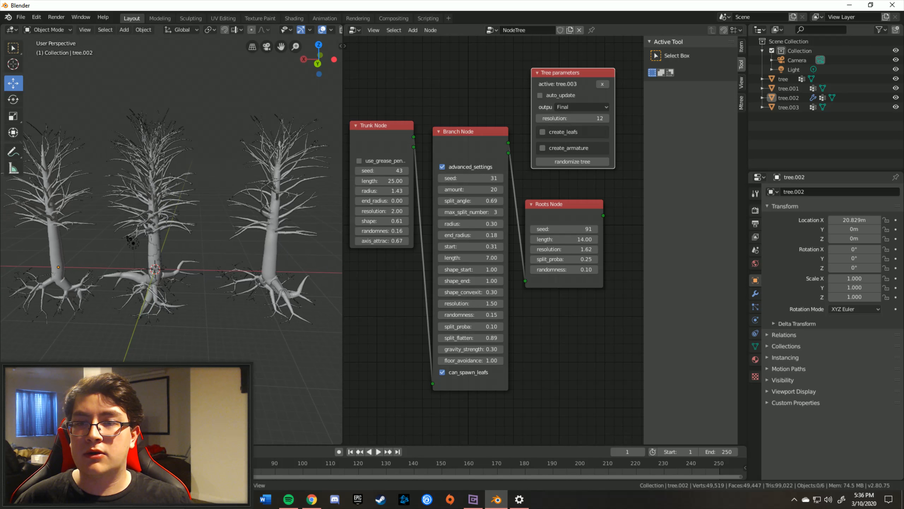
Regenerate the original tree with random seeds and move it to about -42.9 m on X, beyond tree.001.
click(154, 246)
scroll(154, 246, down, 2)
shift+middle_drag(153, 246, 156, 273)
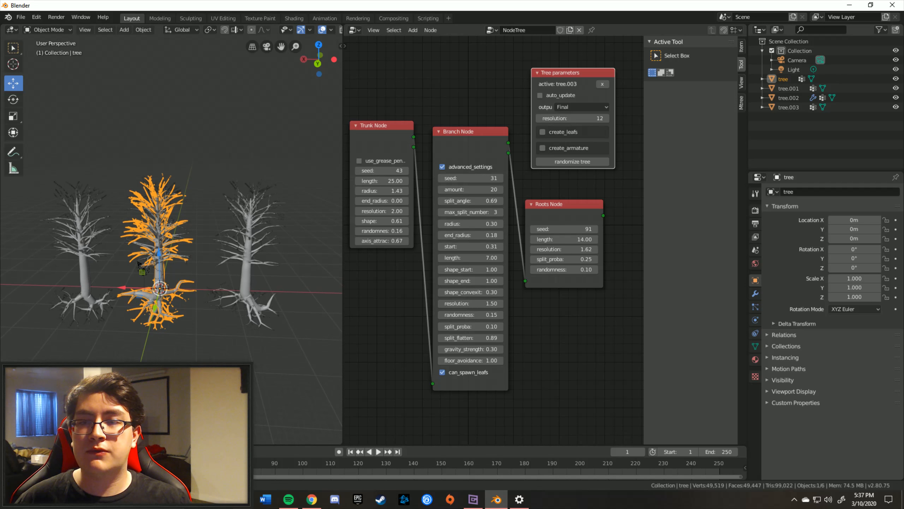
click(602, 84)
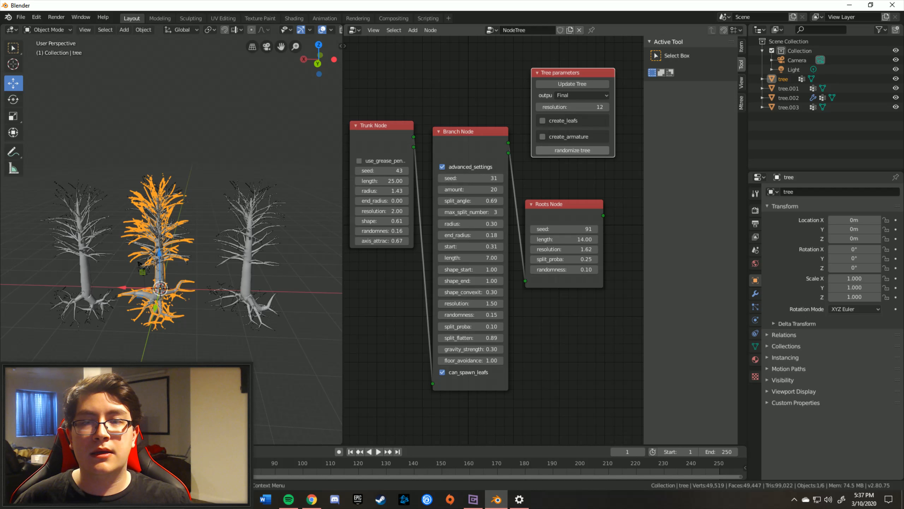
click(573, 150)
drag(123, 287, 284, 291)
shift+middle_drag(284, 291, 254, 282)
key(alt+a)
Regenerate tree.003 with random seeds and place it at about 0.09 m on X.
click(124, 269)
shift+middle_drag(124, 269, 184, 251)
mouse_move(184, 252)
middle_down()
mouse_move(227, 253)
mouse_move(172, 255)
mouse_move(180, 256)
middle_up()
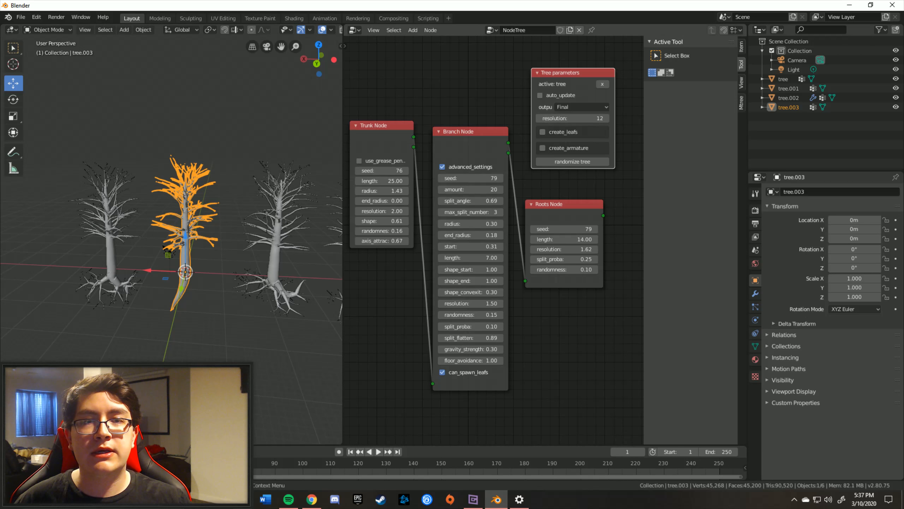
click(602, 84)
click(572, 150)
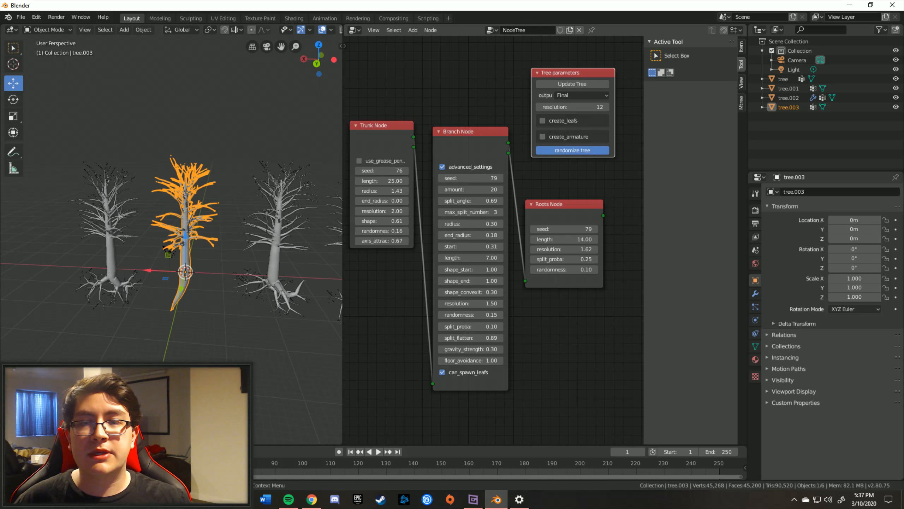
key(g)
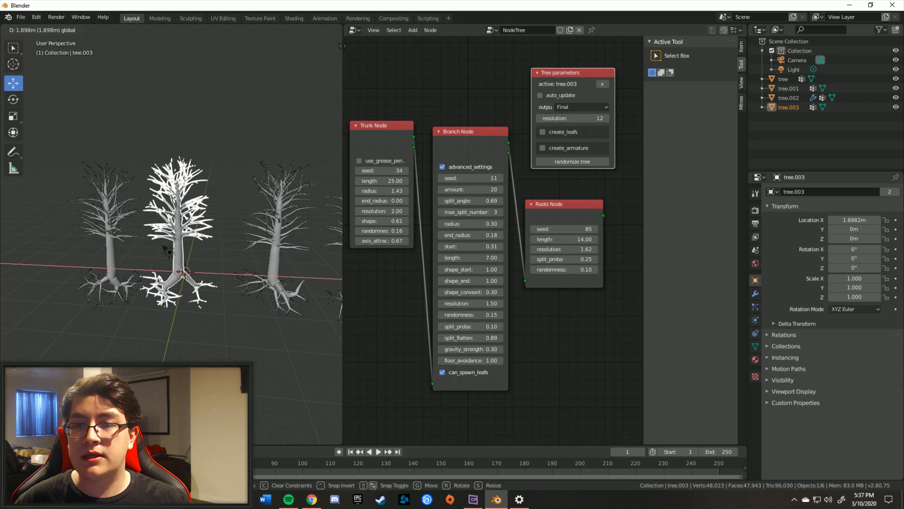
drag(149, 270, 148, 270)
click(214, 314)
Generate a fifth randomized tree as a new object and move it to about -62.5 m on X, at the end of the row.
shift+middle_drag(214, 313, 149, 314)
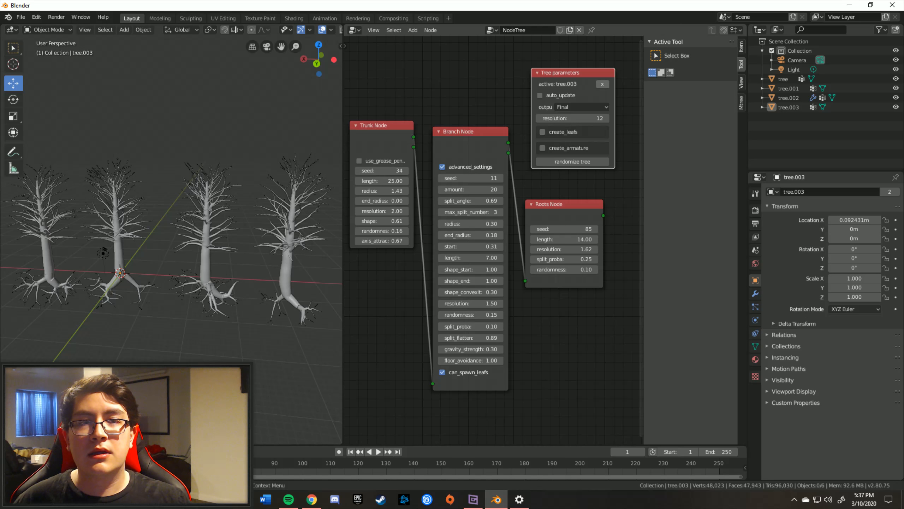
click(602, 83)
click(572, 150)
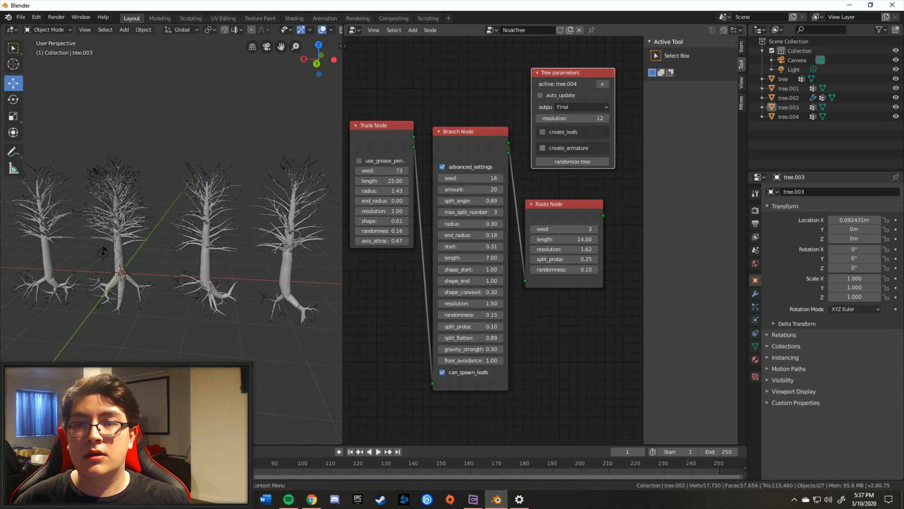
key(g)
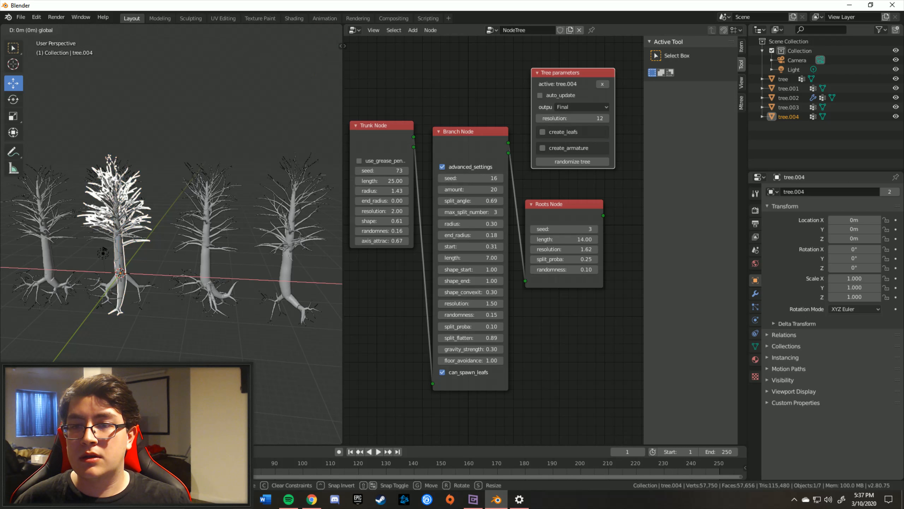
drag(303, 282, 312, 282)
shift+middle_drag(311, 282, 227, 282)
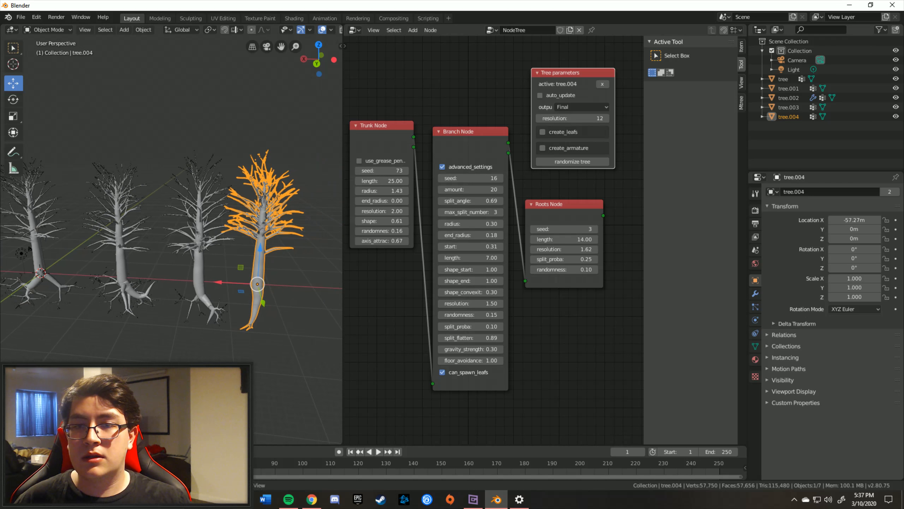
drag(226, 282, 249, 284)
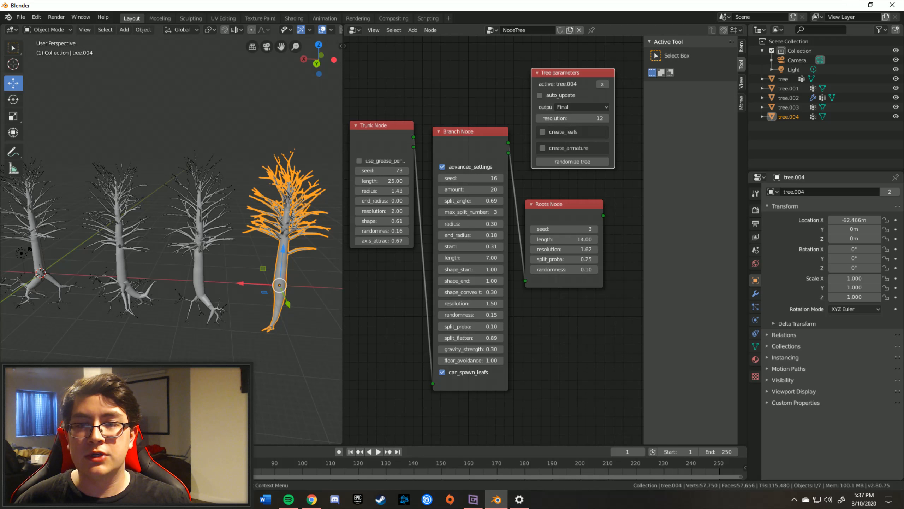
Randomize tree.004 once more and review the whole row of tree variations.
click(572, 162)
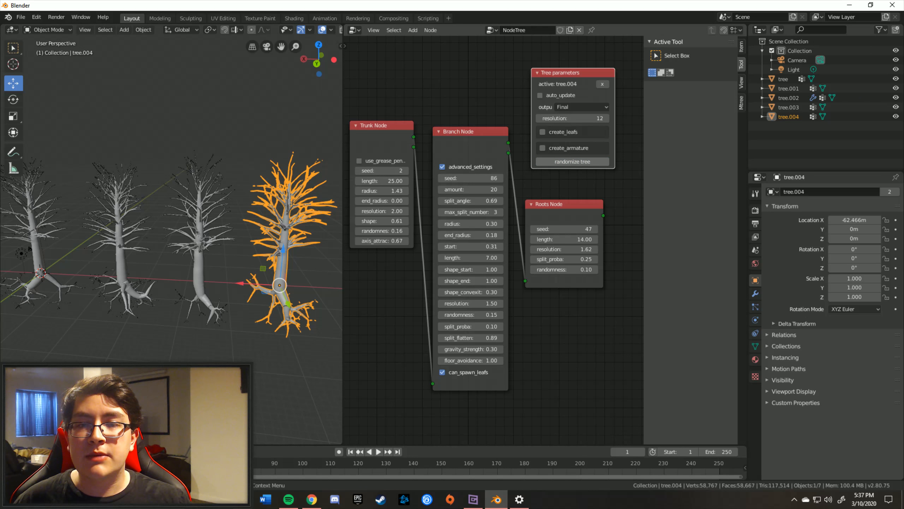
mouse_move(214, 242)
middle_down()
mouse_move(174, 248)
mouse_move(243, 229)
mouse_move(200, 228)
mouse_move(212, 228)
middle_up()
key(alt+a)
scroll(171, 239, down, 2)
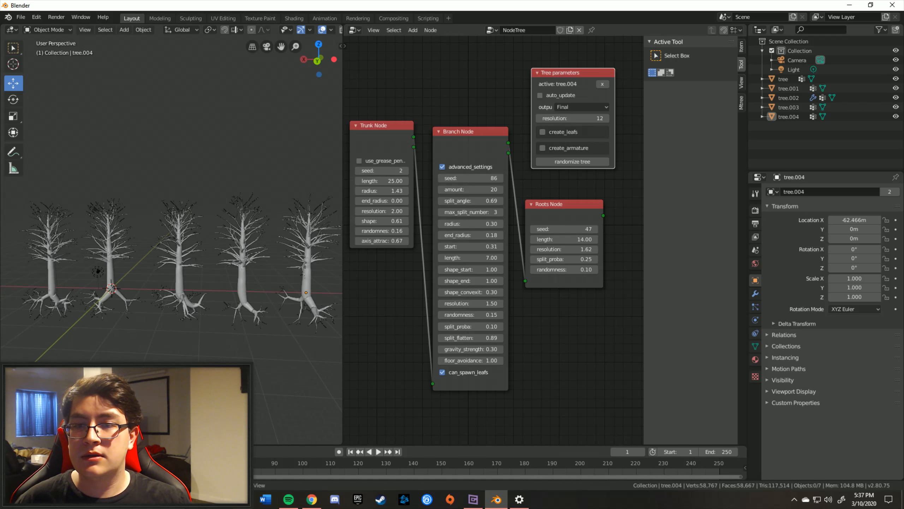
click(243, 289)
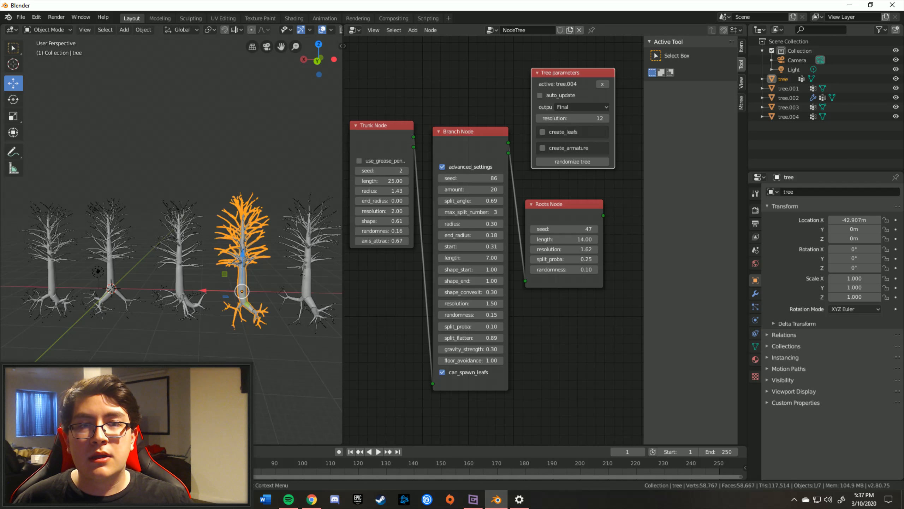
key(alt+a)
mouse_move(228, 249)
middle_down()
mouse_move(205, 249)
mouse_move(239, 246)
middle_up()
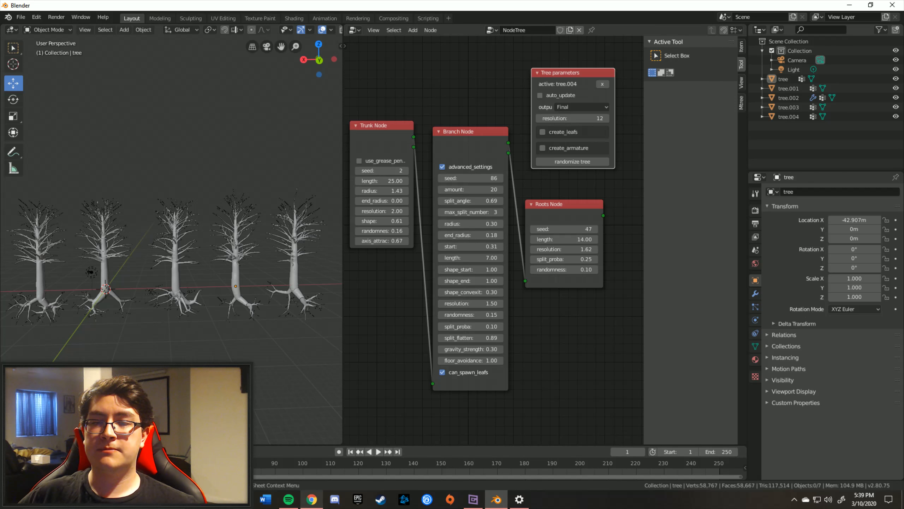
Switch to Chrome and show The Balance: Game Concept pitch document.
click(311, 499)
key(ctrl+Tab)
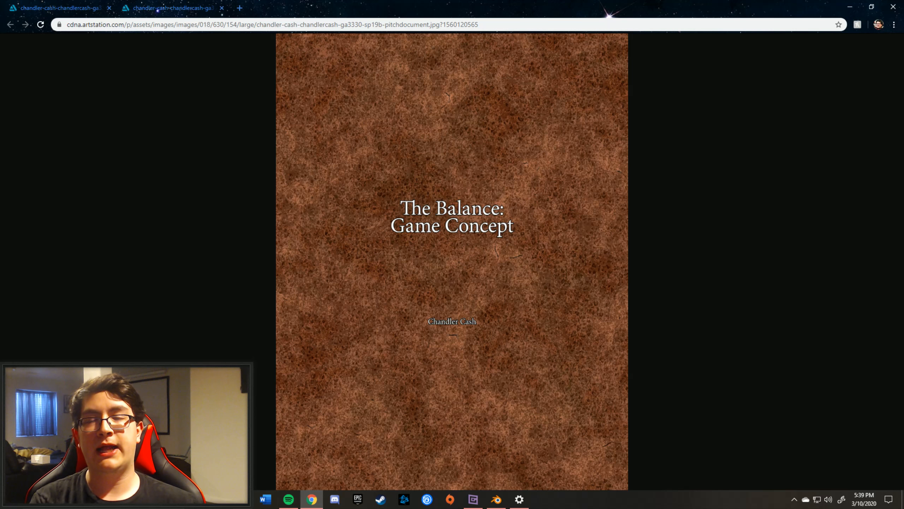